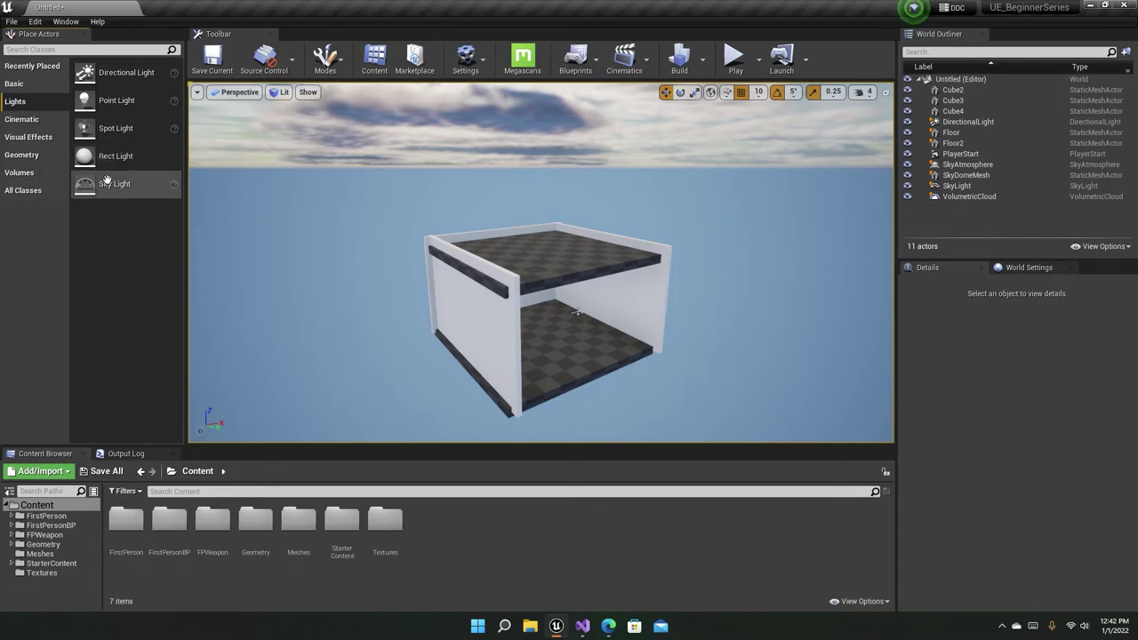
- Examine the inside of the room and the directional light placed there
right_drag(527, 271, 494, 242)
key(w)
key(w)
key(s)
key(w)
right_drag(394, 255, 394, 255)
click(1013, 123)
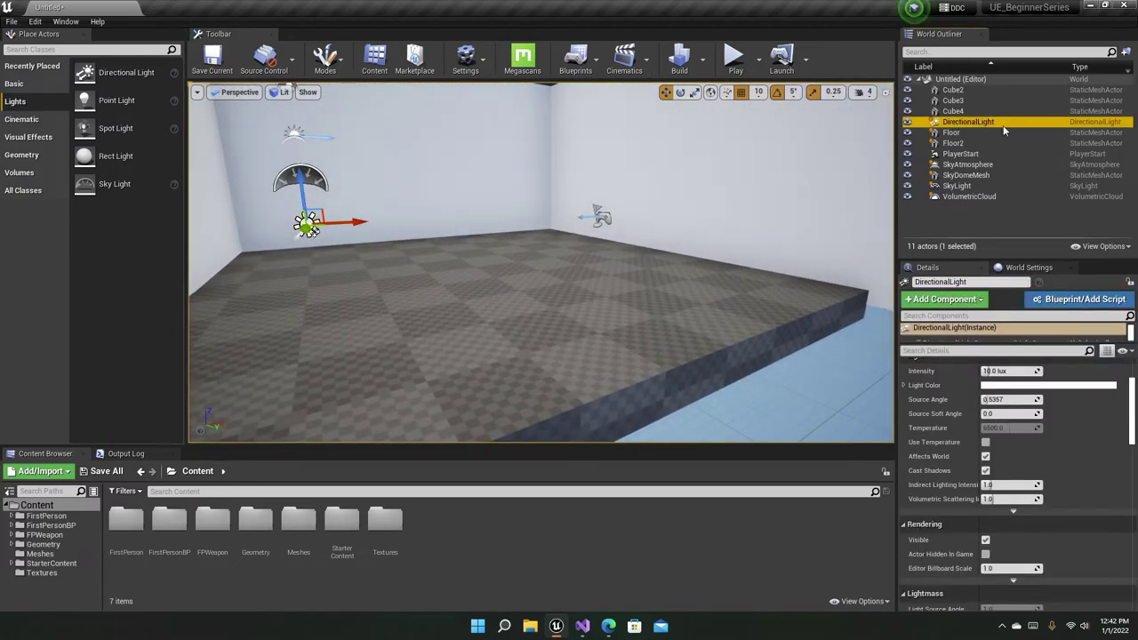
right_drag(592, 123, 526, 108)
key(w)
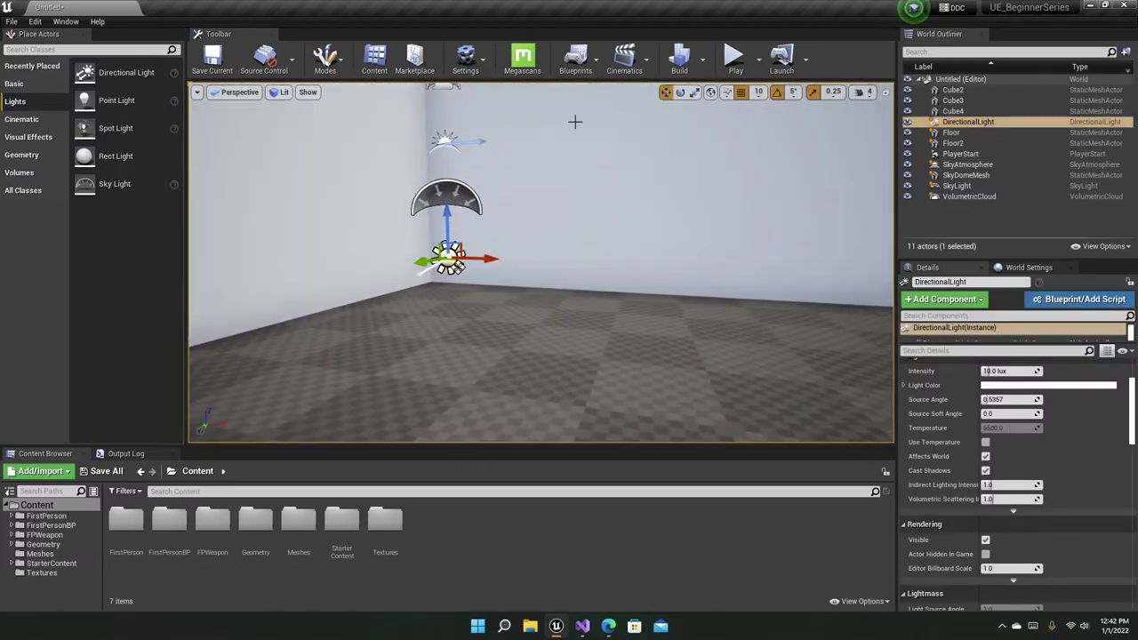
key(s)
right_drag(454, 263, 294, 256)
key(s)
key(d)
key(a)
key(d)
key(w)
right_drag(407, 172, 406, 173)
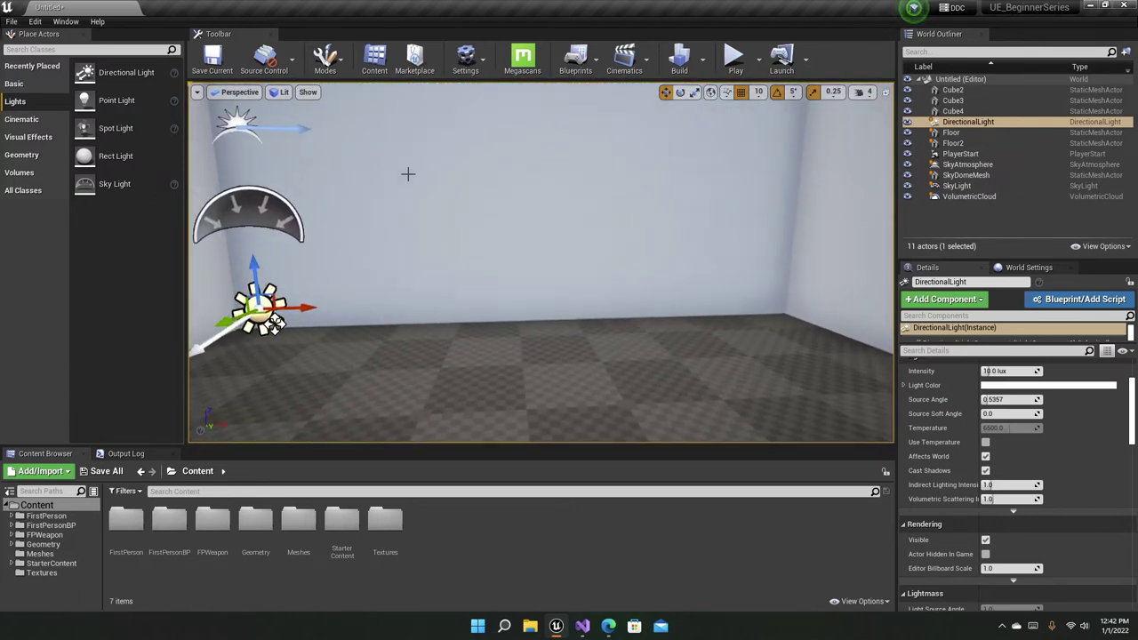
click(11, 22)
click(36, 46)
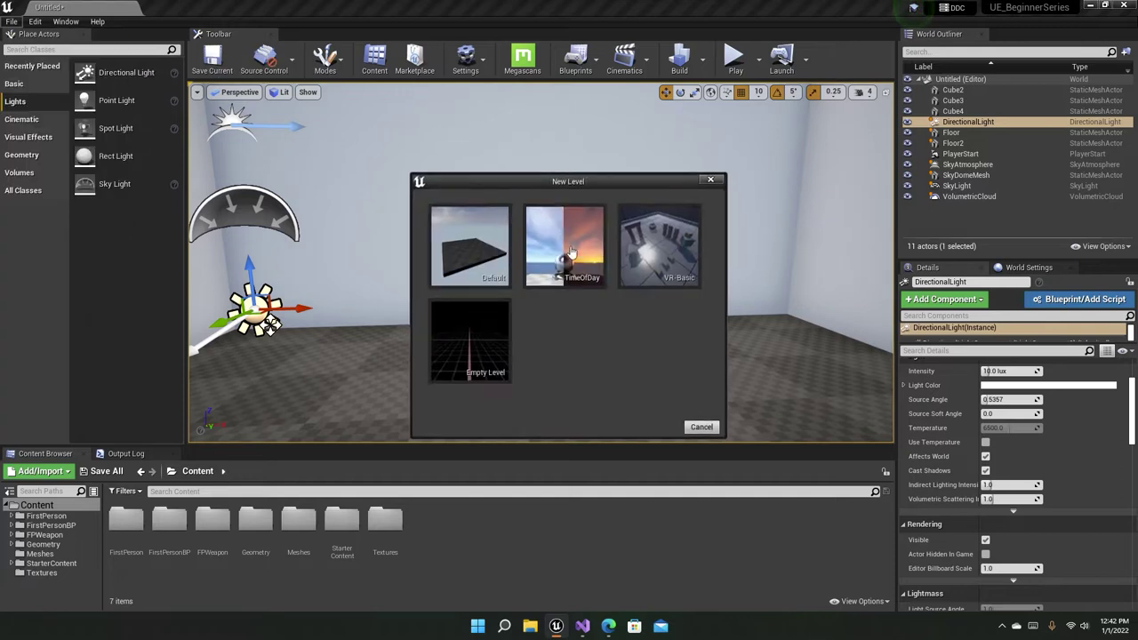
click(709, 181)
- Hide the three wall cubes, Cube2, Cube3 and Cube4, in the level
right_drag(638, 201, 638, 201)
click(607, 223)
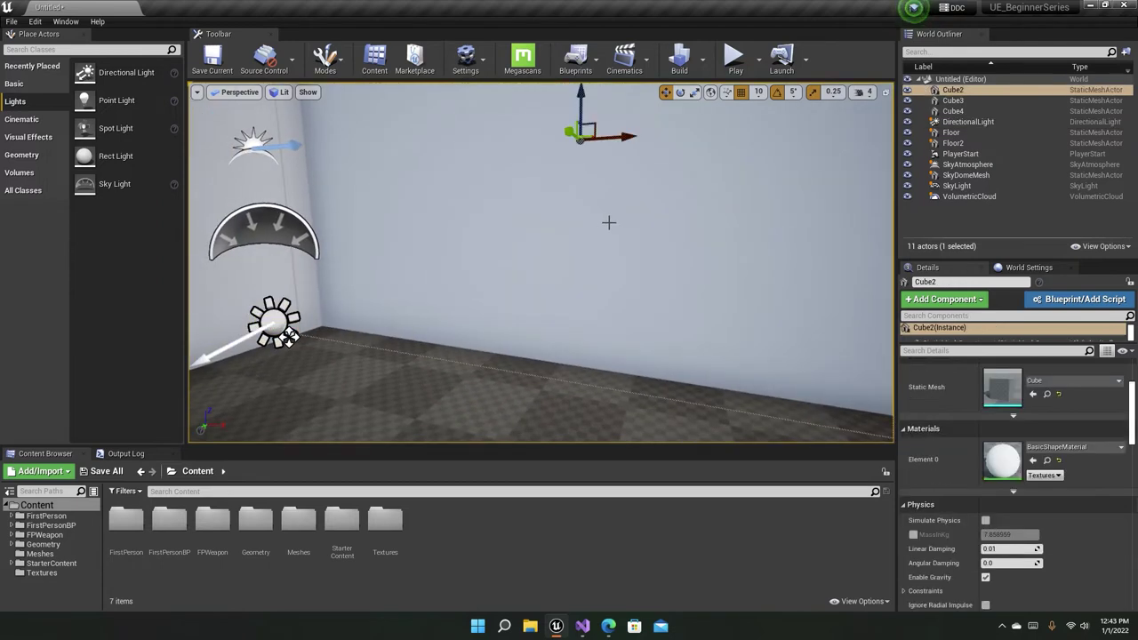
shift+click(952, 89)
click(907, 89)
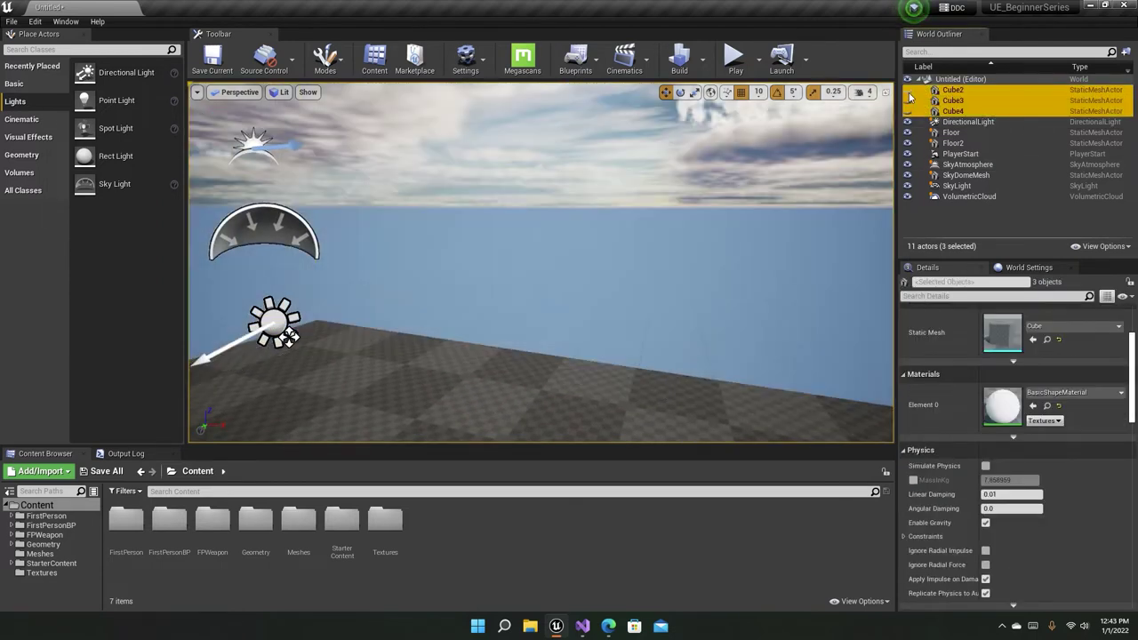
- Hide the upper floor slab, Floor2, and clear the selection
click(696, 214)
right_drag(696, 214, 700, 214)
click(702, 214)
click(907, 145)
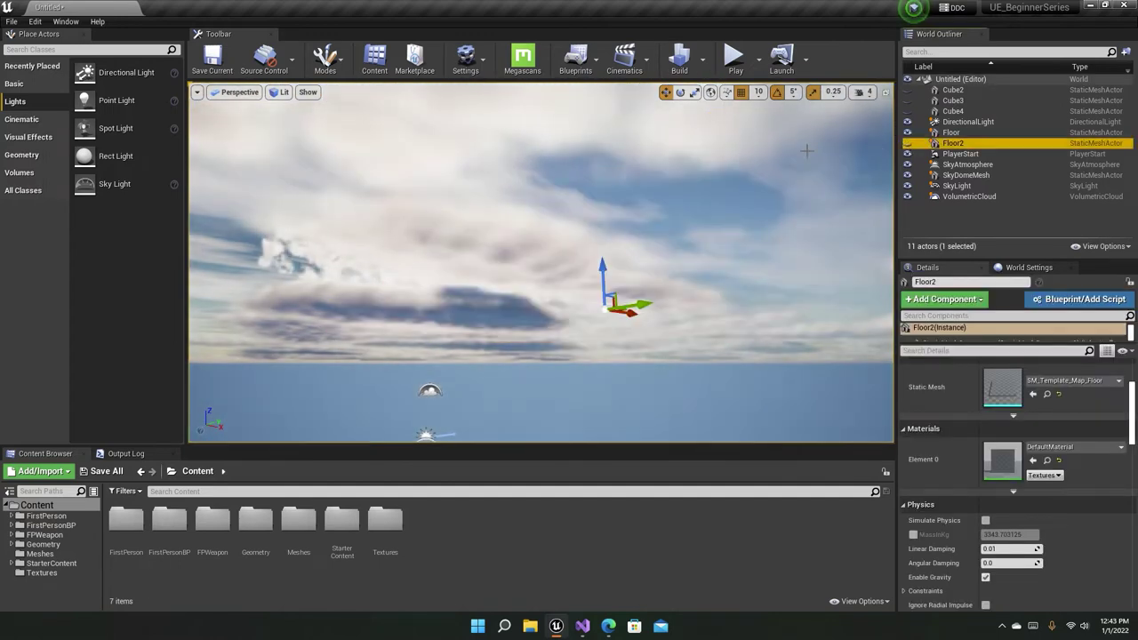
right_drag(785, 208, 785, 208)
click(785, 208)
right_drag(691, 193, 691, 193)
right_drag(574, 190, 574, 190)
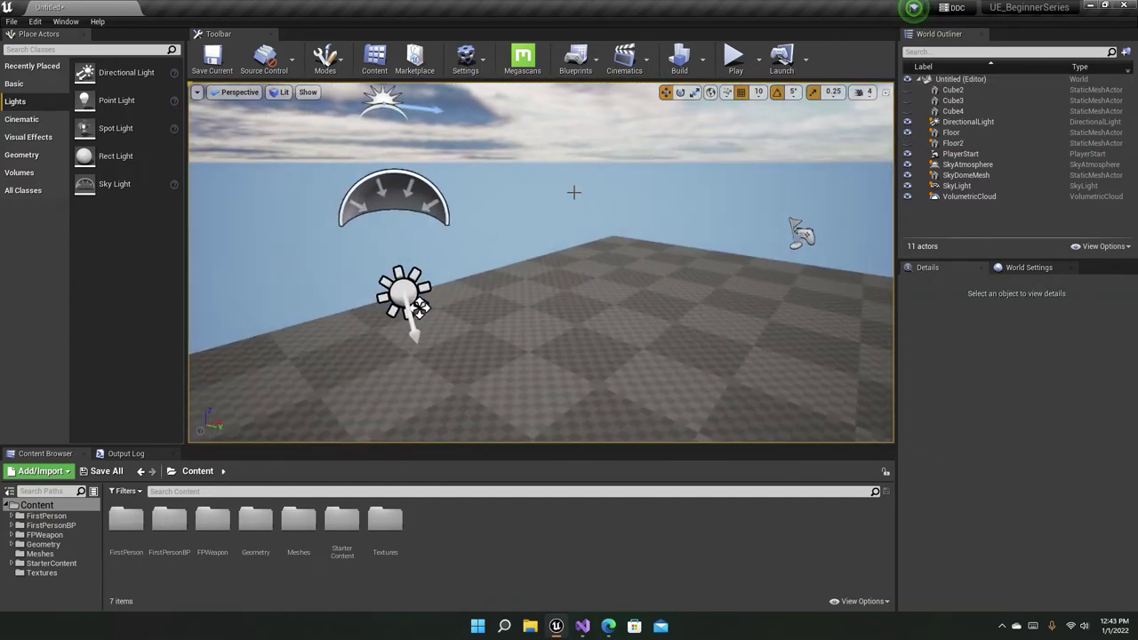
right_drag(541, 262, 541, 262)
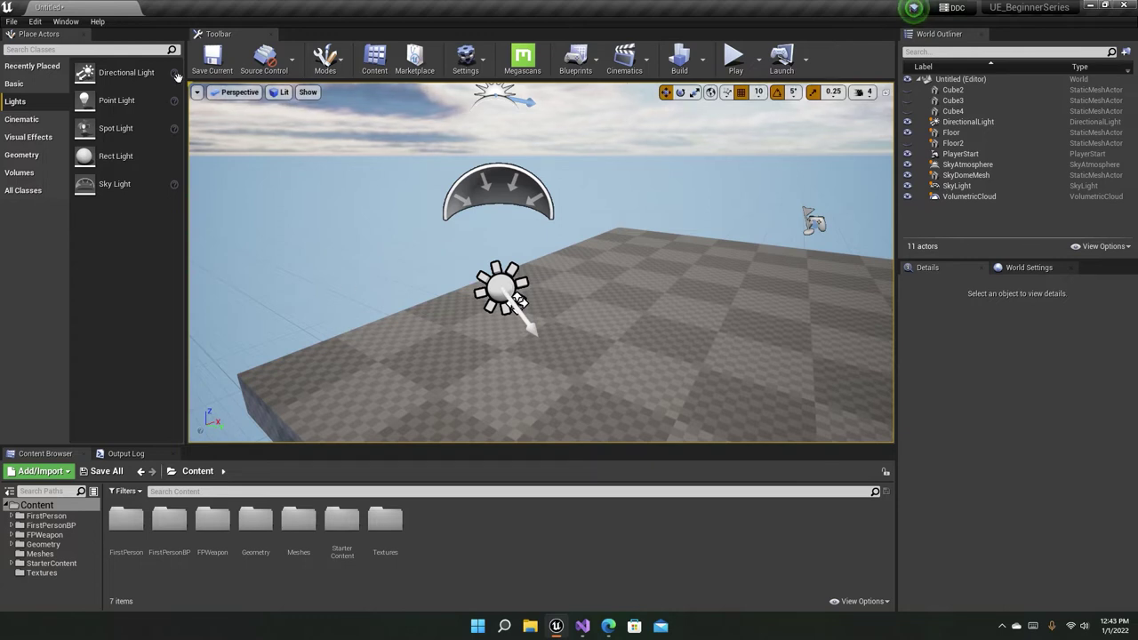
- Rotate the sun's direction so it sits low above the horizon and casts warm light across the floor
key(ctrl+alt)
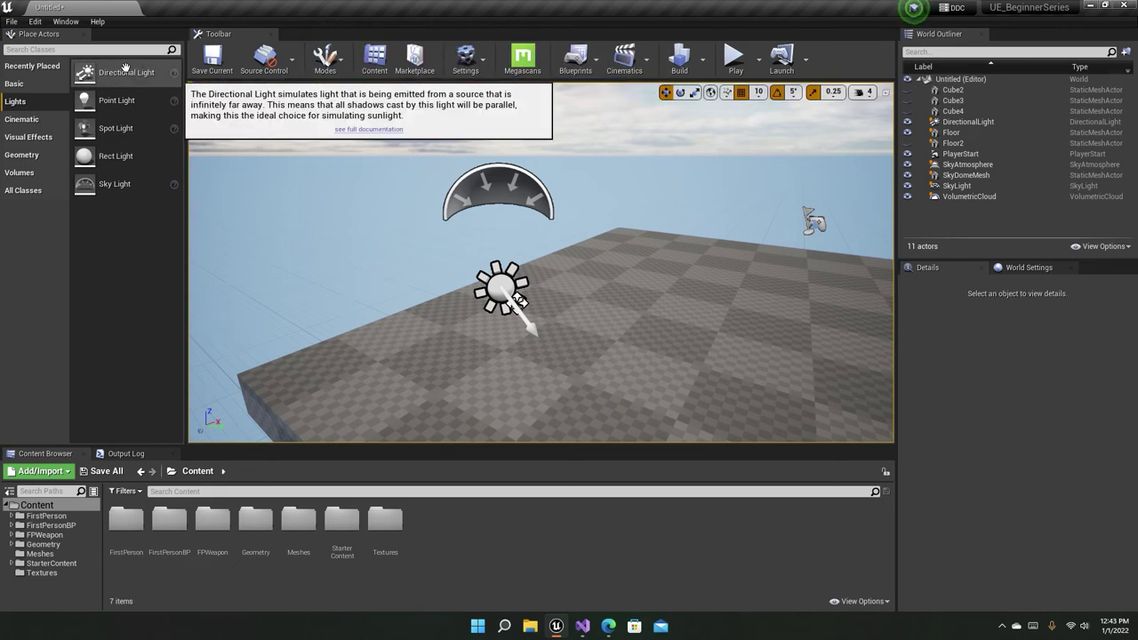
key(s)
right_drag(524, 257, 518, 284)
scroll(524, 230, up, 8)
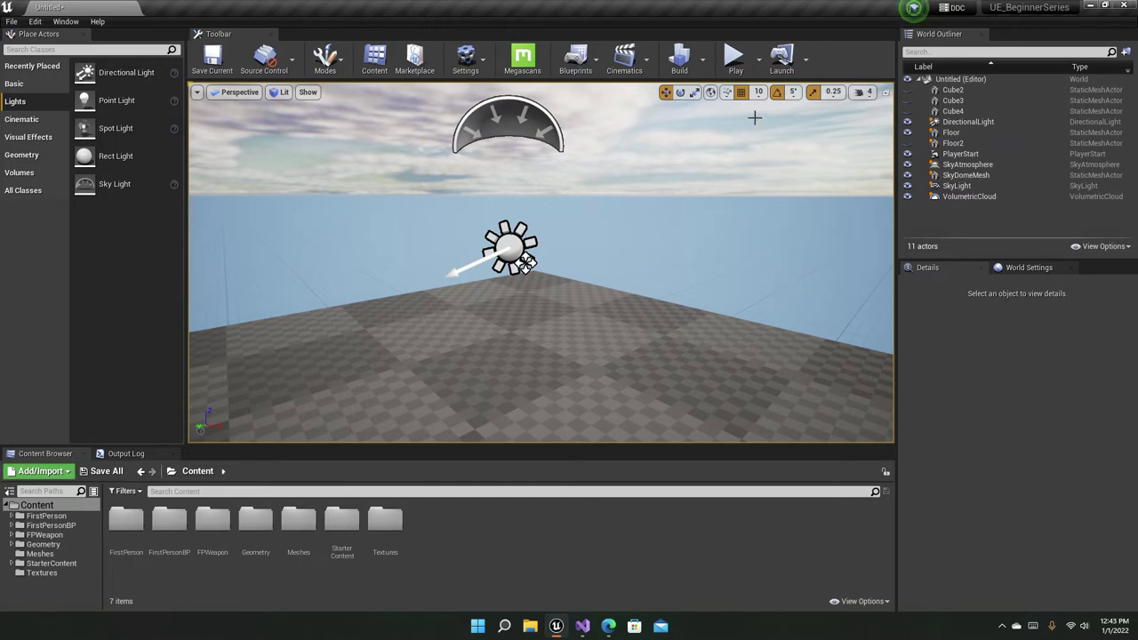
right_drag(510, 251, 510, 160)
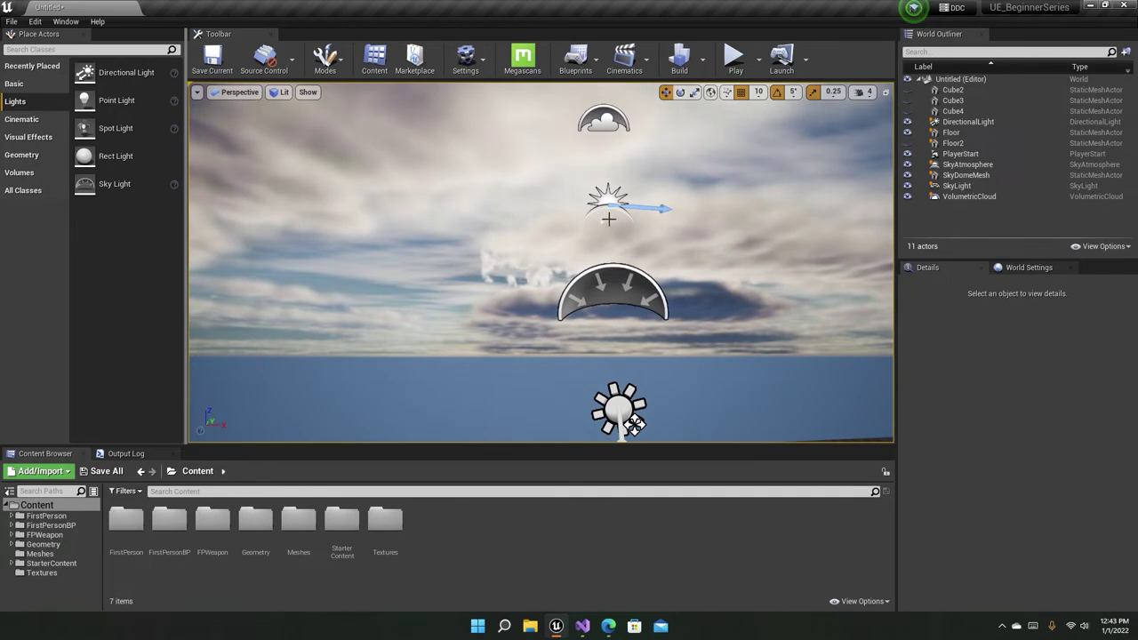
right_drag(604, 397, 674, 392)
key(s)
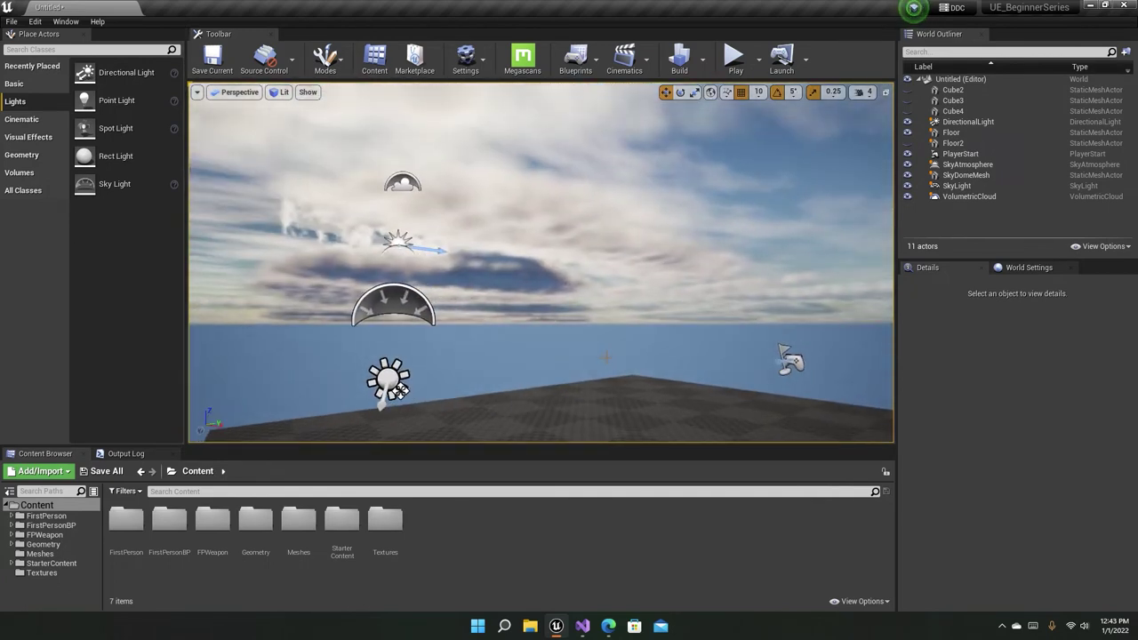
key(ctrl+l)
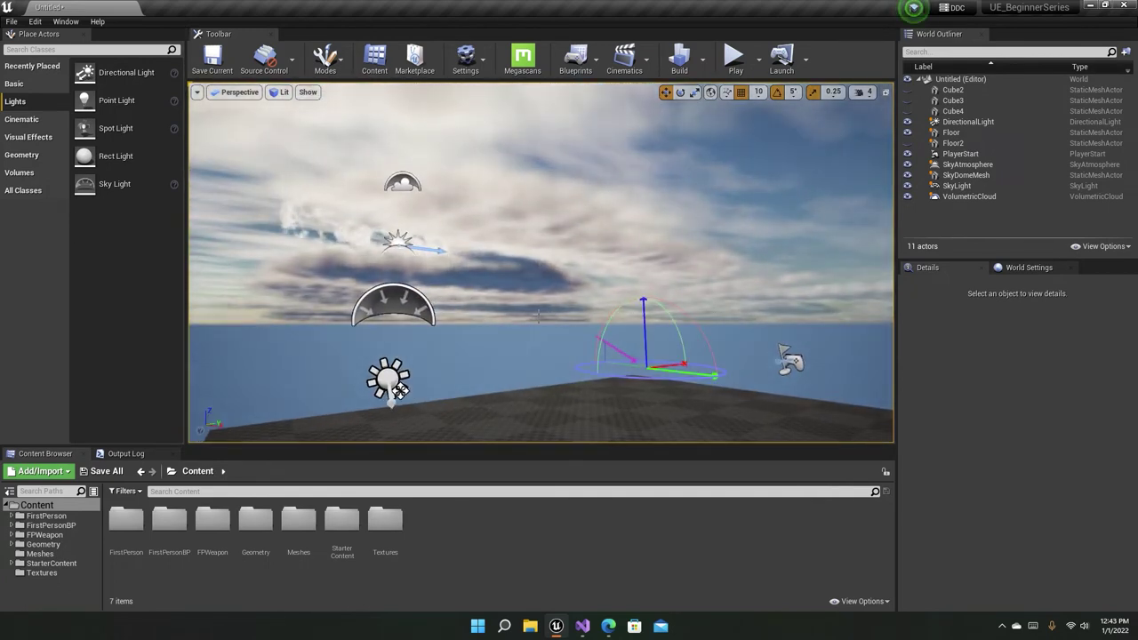
key(ctrl+l)
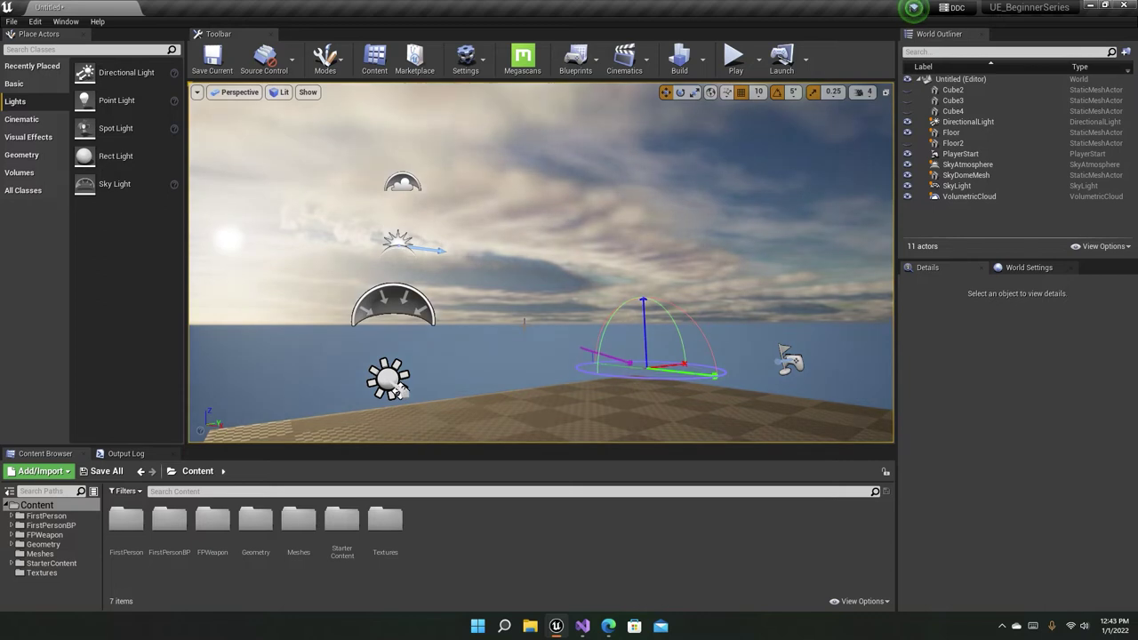
right_drag(524, 322, 362, 254)
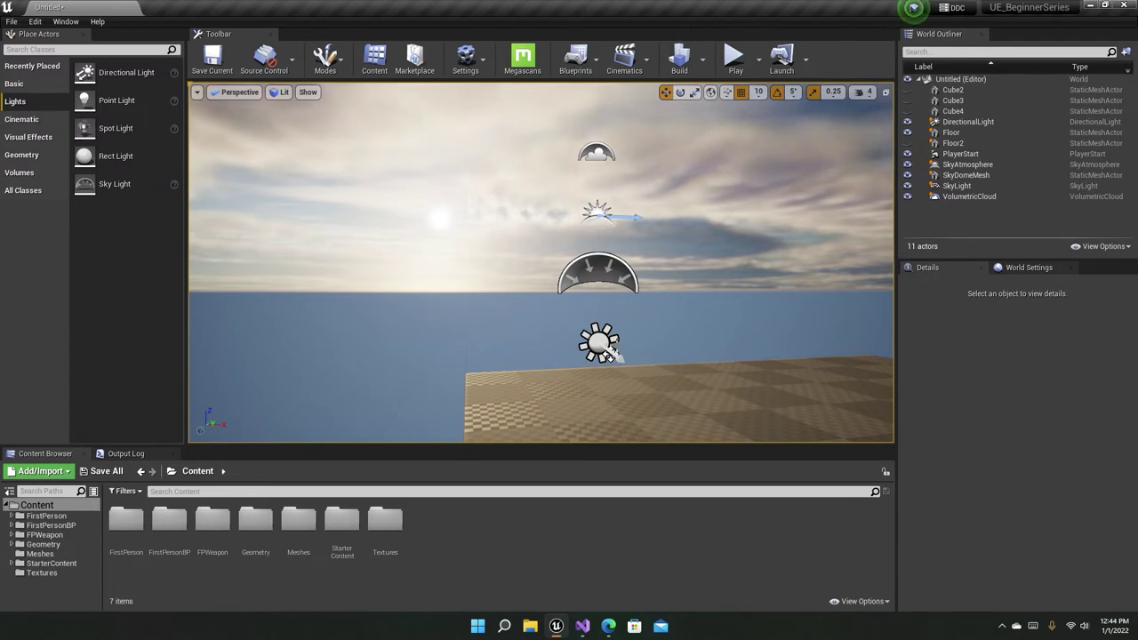
- Place a cube, a sphere, a cone and a cylinder from the basic shapes spread out on the floor
click(35, 90)
right_drag(432, 206, 542, 306)
key(s)
right_drag(432, 258, 433, 302)
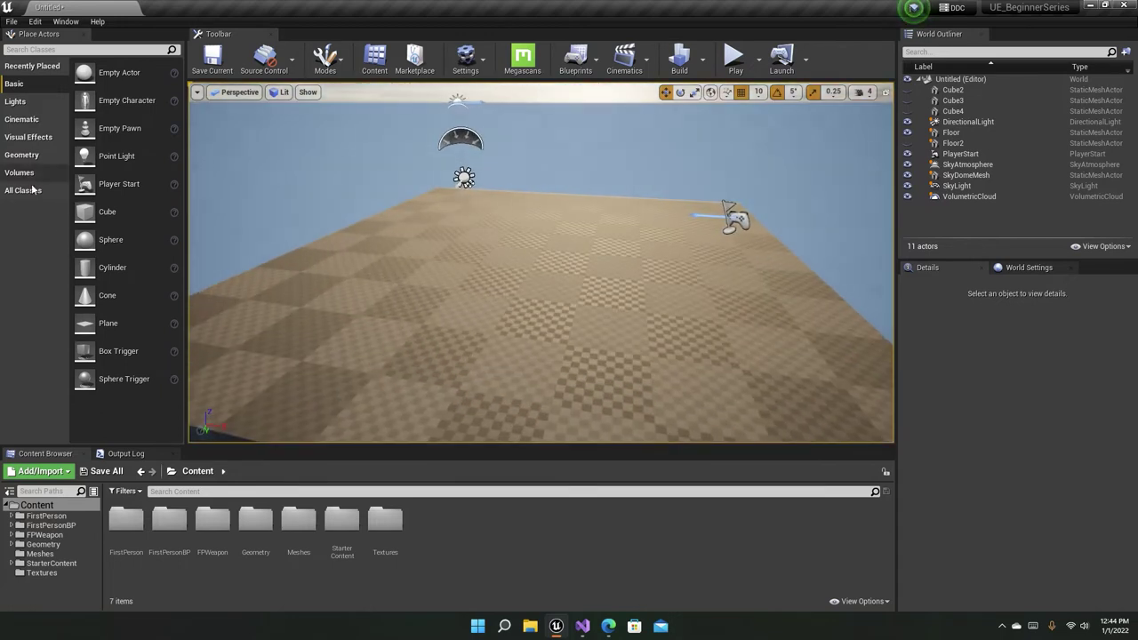
drag(89, 212, 350, 271)
drag(110, 239, 511, 263)
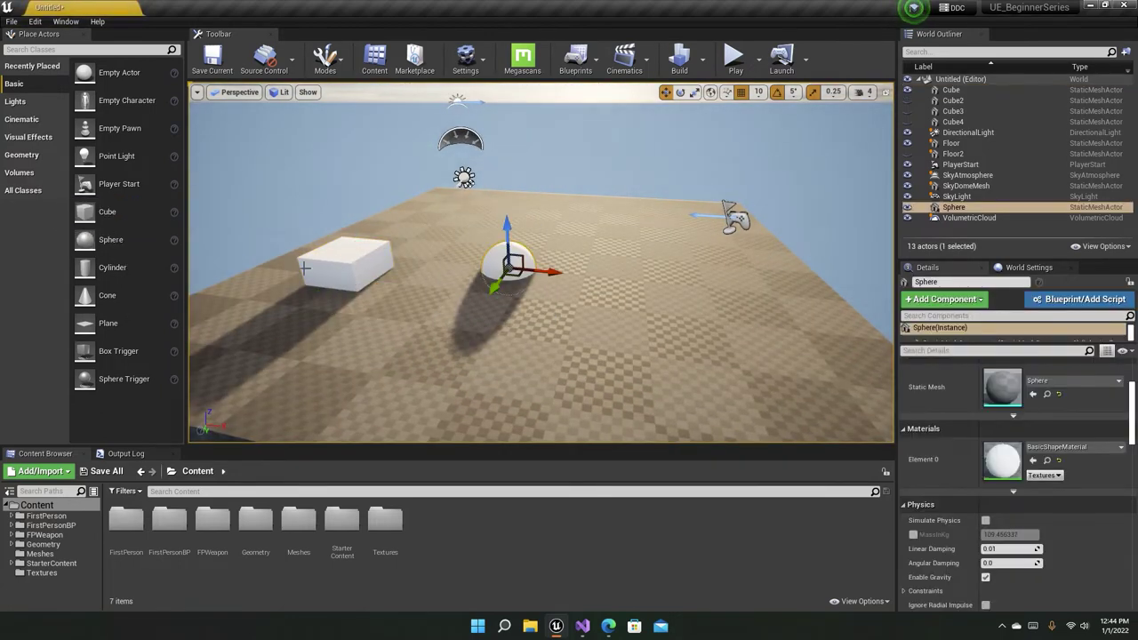
drag(139, 293, 690, 329)
drag(112, 267, 621, 243)
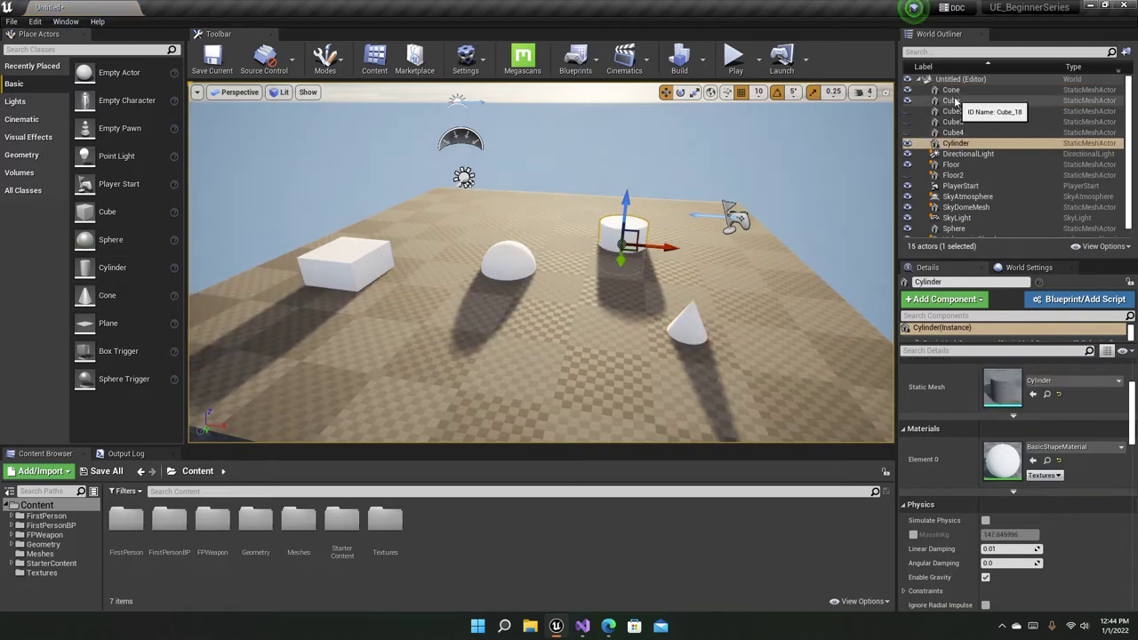
- Raise the cone, cube, cylinder and sphere so that they all rest on top of the floor
ctrl+click(953, 101)
ctrl+click(951, 90)
drag(703, 284, 711, 255)
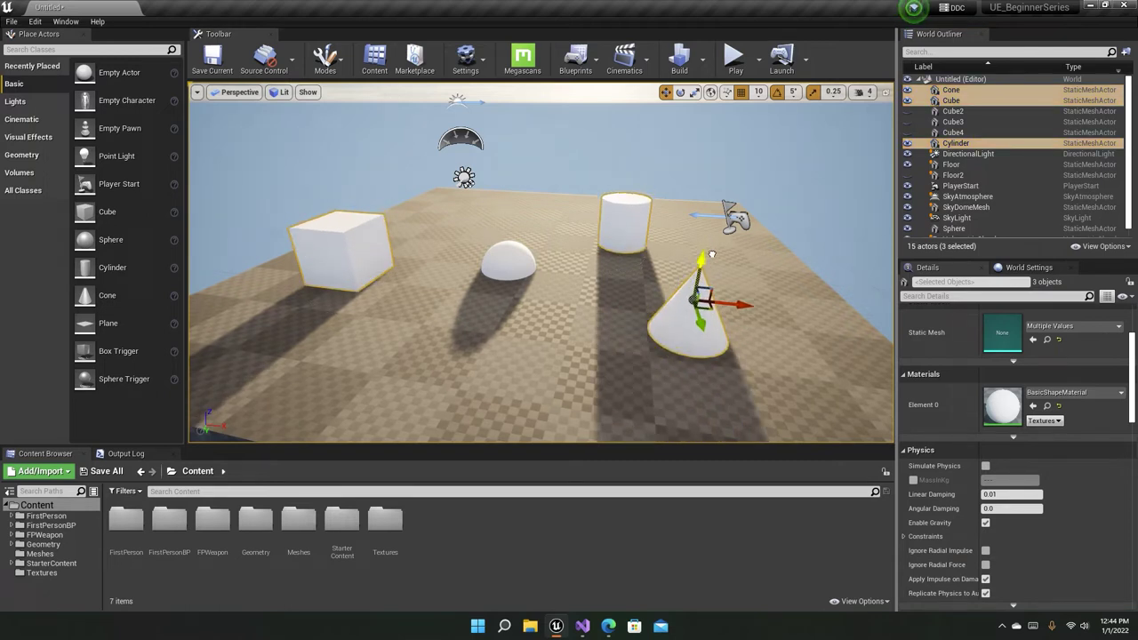
click(500, 265)
drag(505, 227, 506, 203)
key(Escape)
- Move the cone along the X axis towards the floor's nearby side edge, clear of the cylinder's shadow
right_drag(622, 231, 581, 228)
click(569, 222)
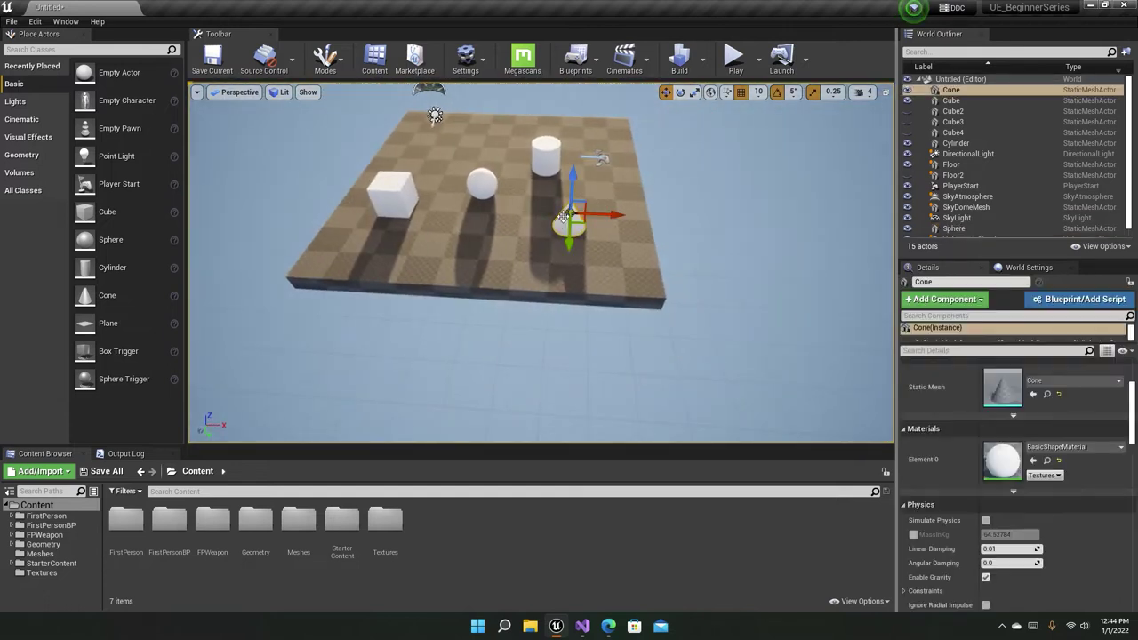
drag(606, 215, 651, 219)
key(Escape)
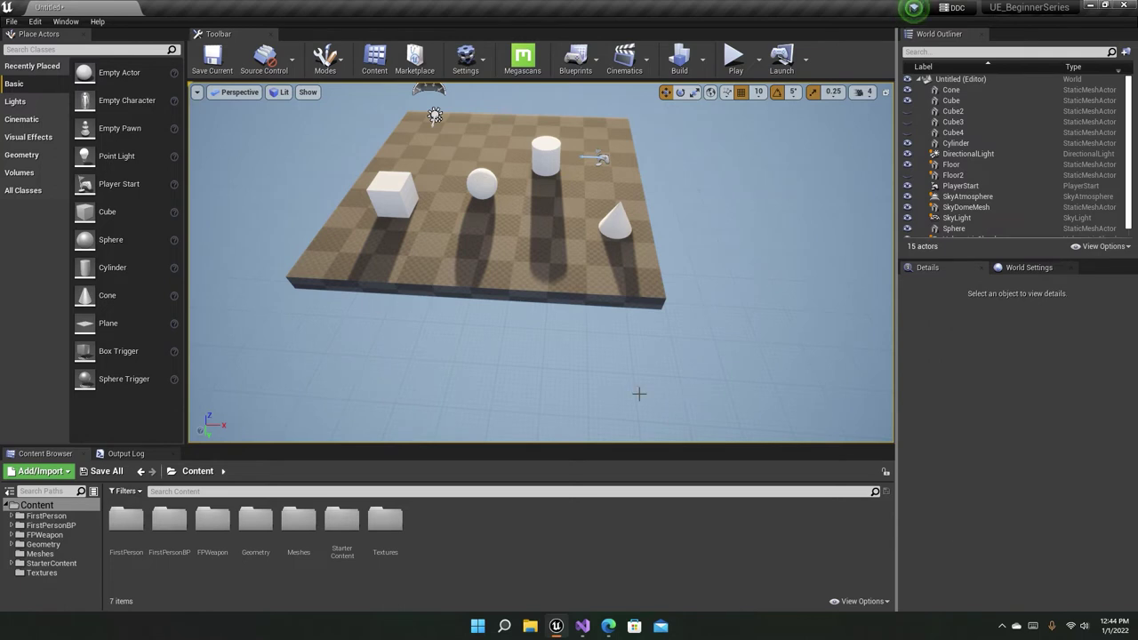
- Examine the sun's position in the sky relative to the floor and the placed shapes
key(d)
right_drag(605, 185, 749, 132)
key(w)
key(a)
key(s)
key(w)
key(s)
key(a)
key(w)
drag(601, 306, 612, 258)
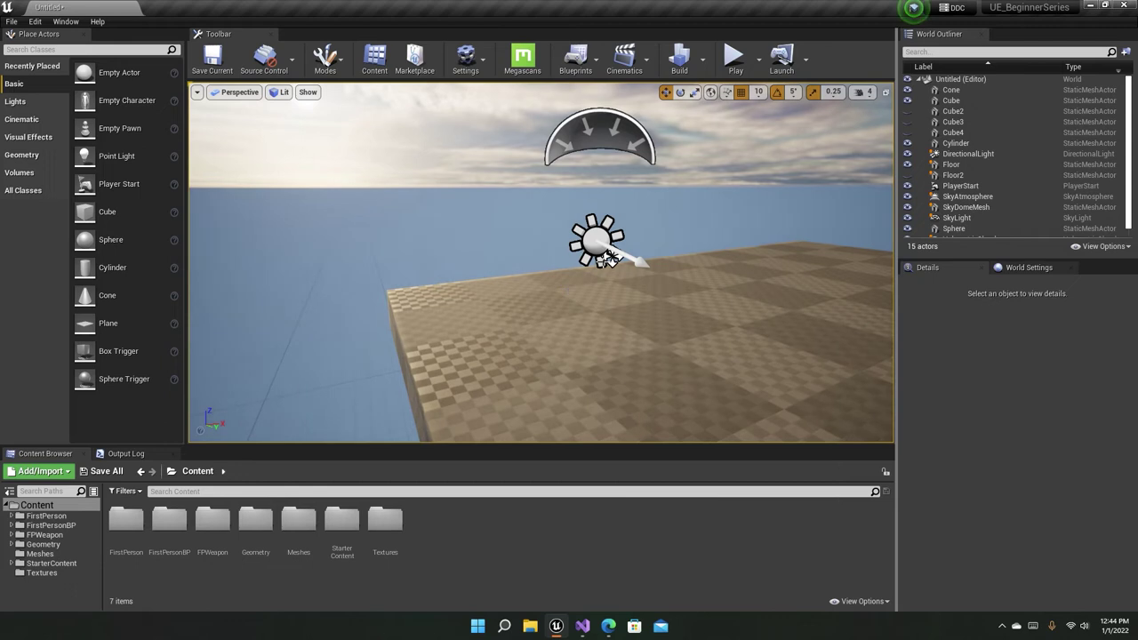
right_drag(646, 238, 498, 196)
key(s)
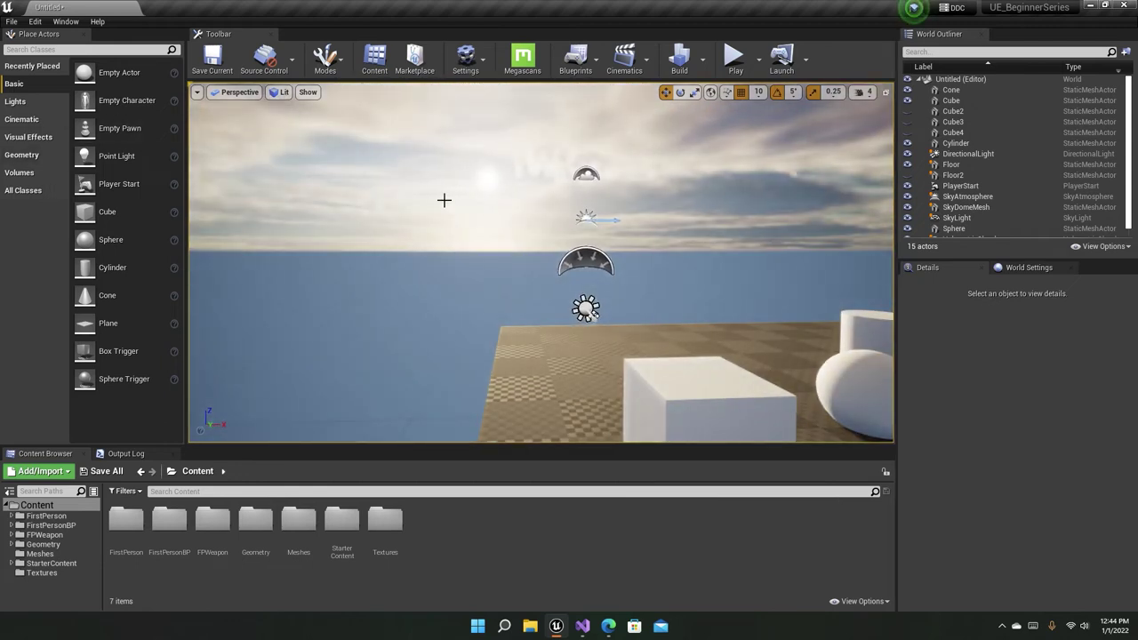
- Select the directional light and review its Light, Rendering, Lightmass and Light Shafts settings
click(585, 309)
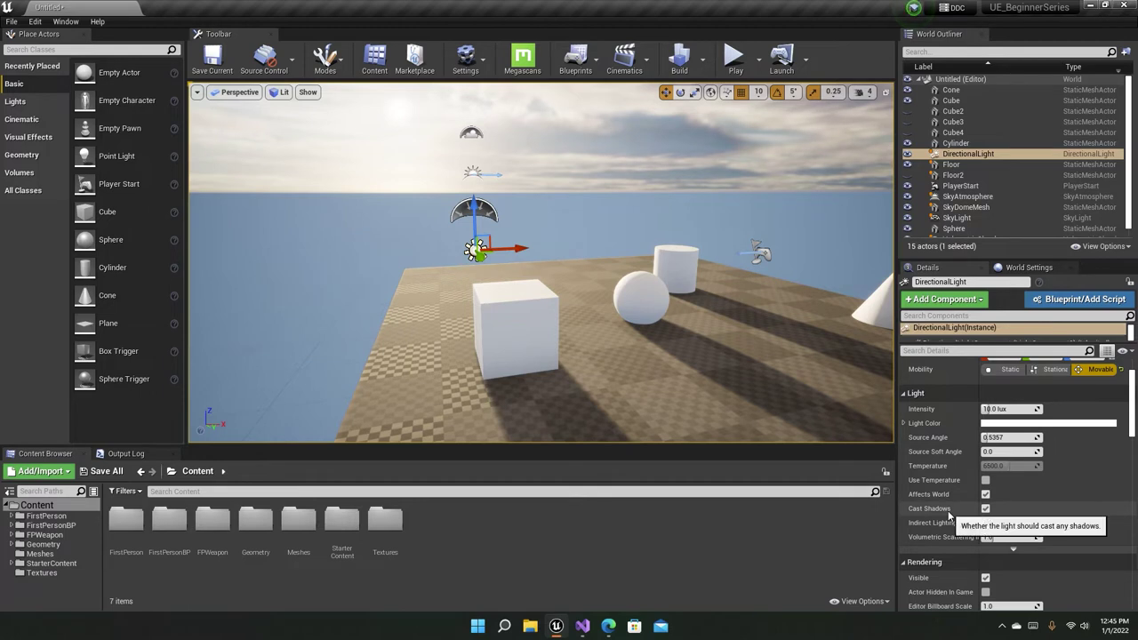
scroll(924, 498, down, 3)
scroll(933, 489, down, 4)
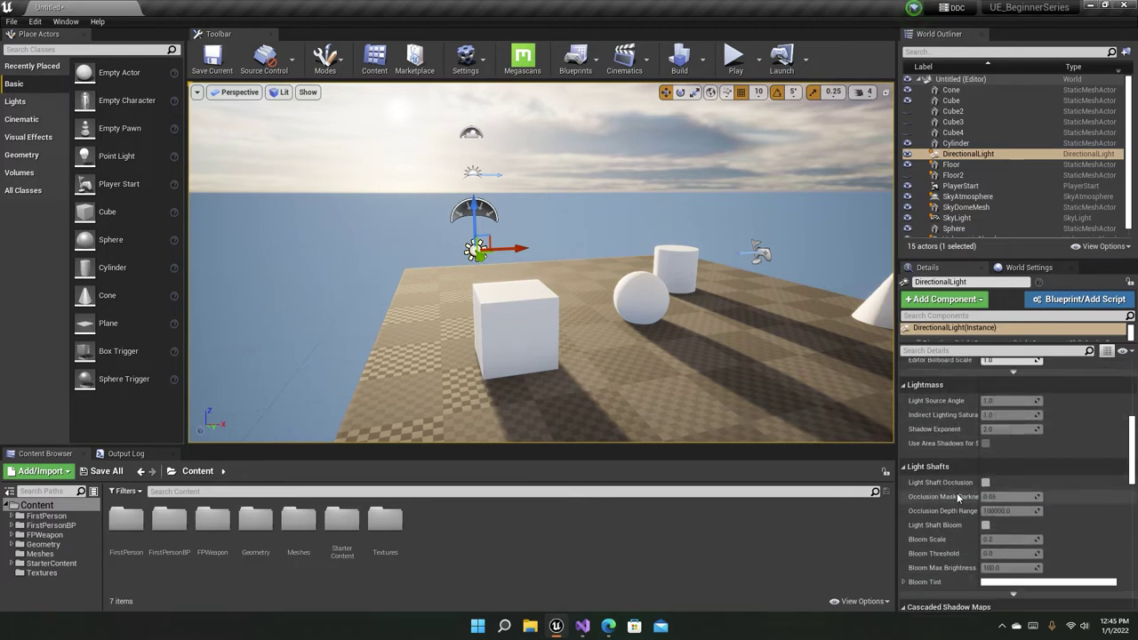
scroll(945, 472, down, 2)
scroll(943, 473, up, 3)
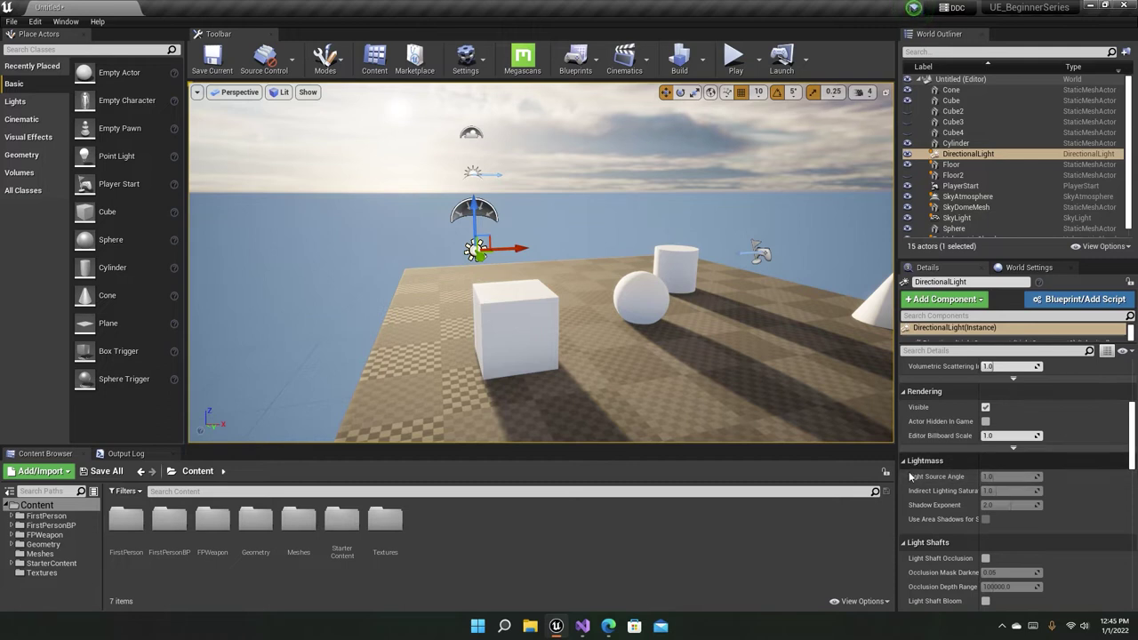
scroll(942, 426, down, 1)
scroll(938, 405, up, 1)
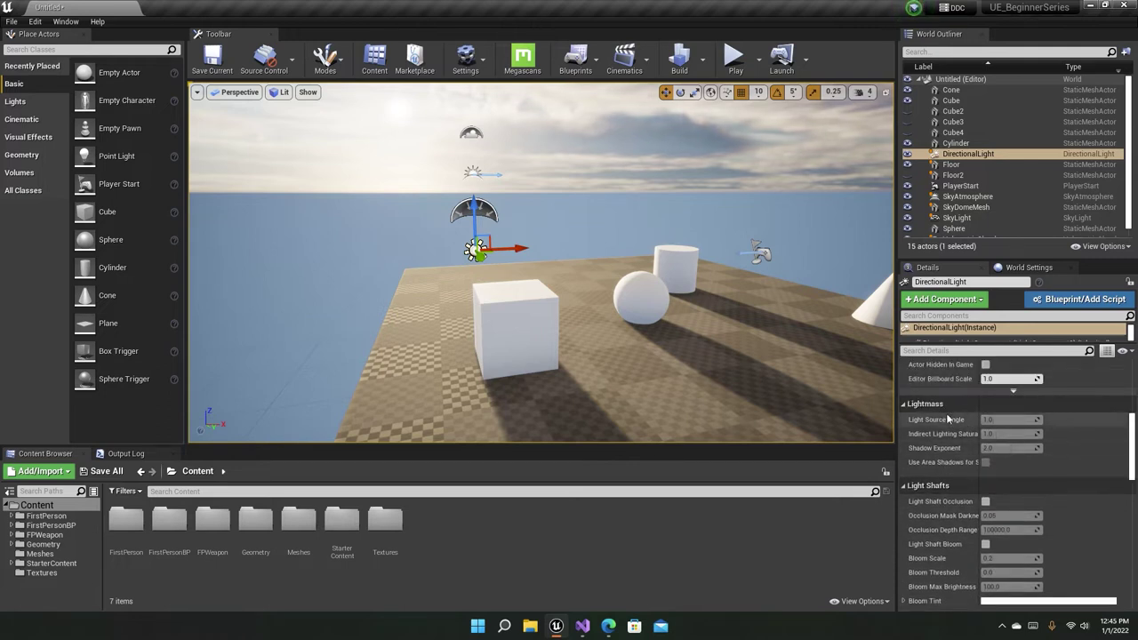
scroll(967, 453, up, 2)
scroll(930, 511, up, 4)
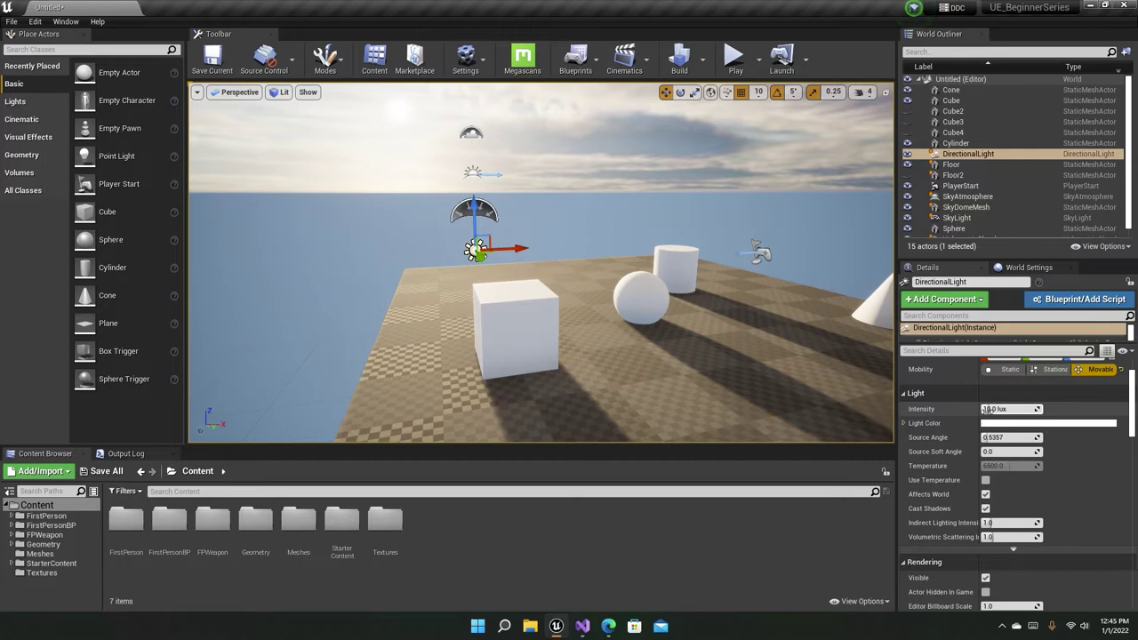
- Try directional light intensities of about 150, 0 and 1000 lux, and reset the intensity to its default
right_drag(851, 380, 842, 352)
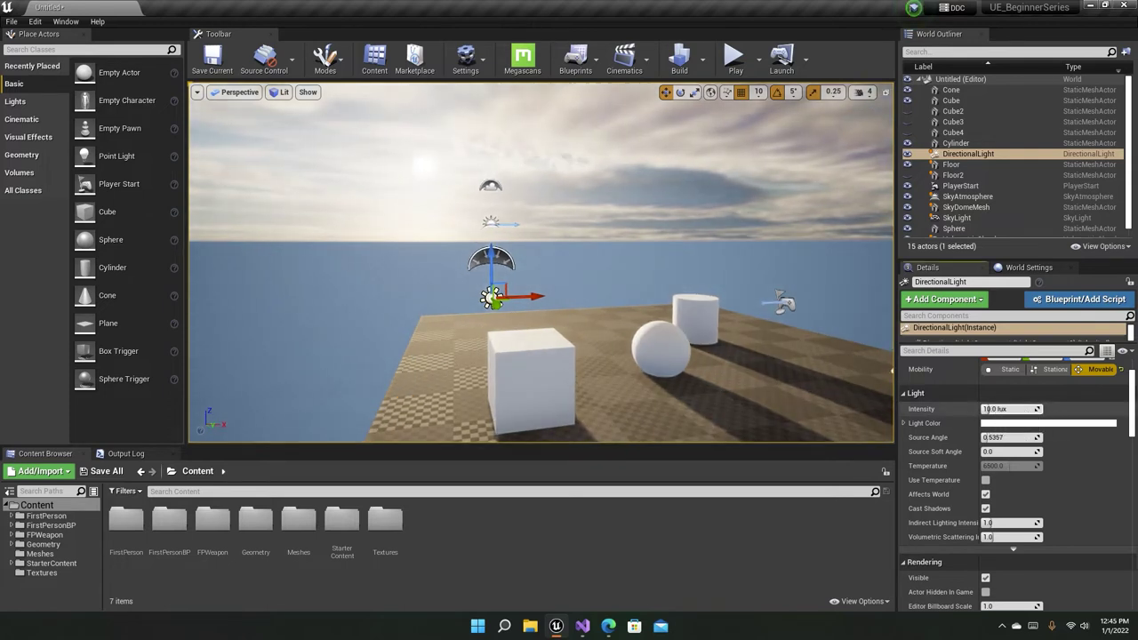
drag(990, 410, 994, 410)
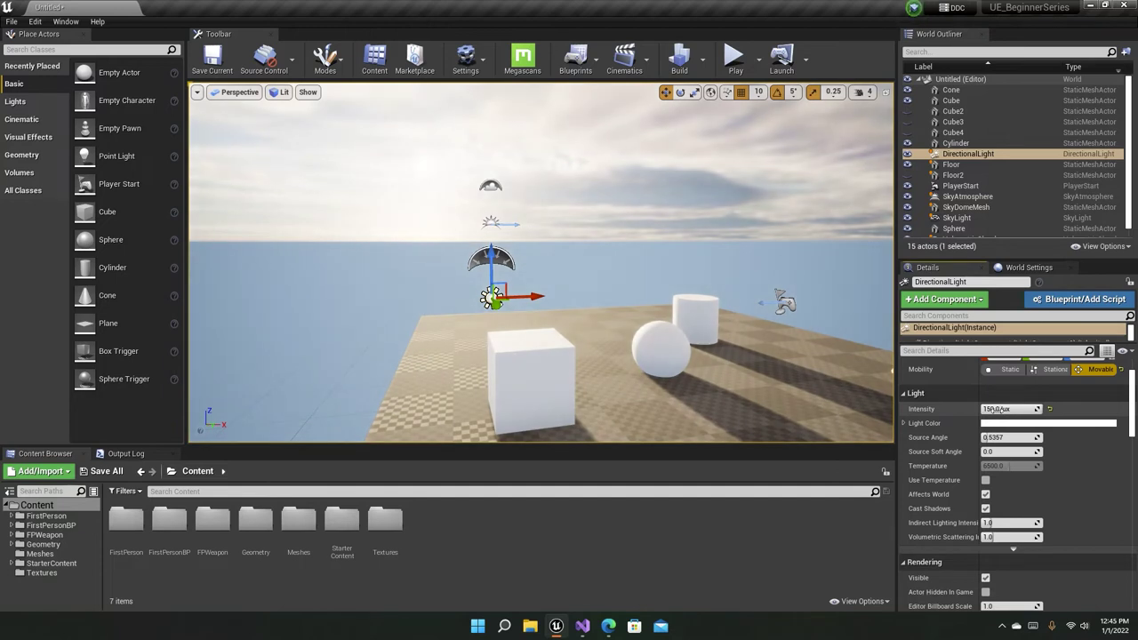
drag(997, 410, 984, 410)
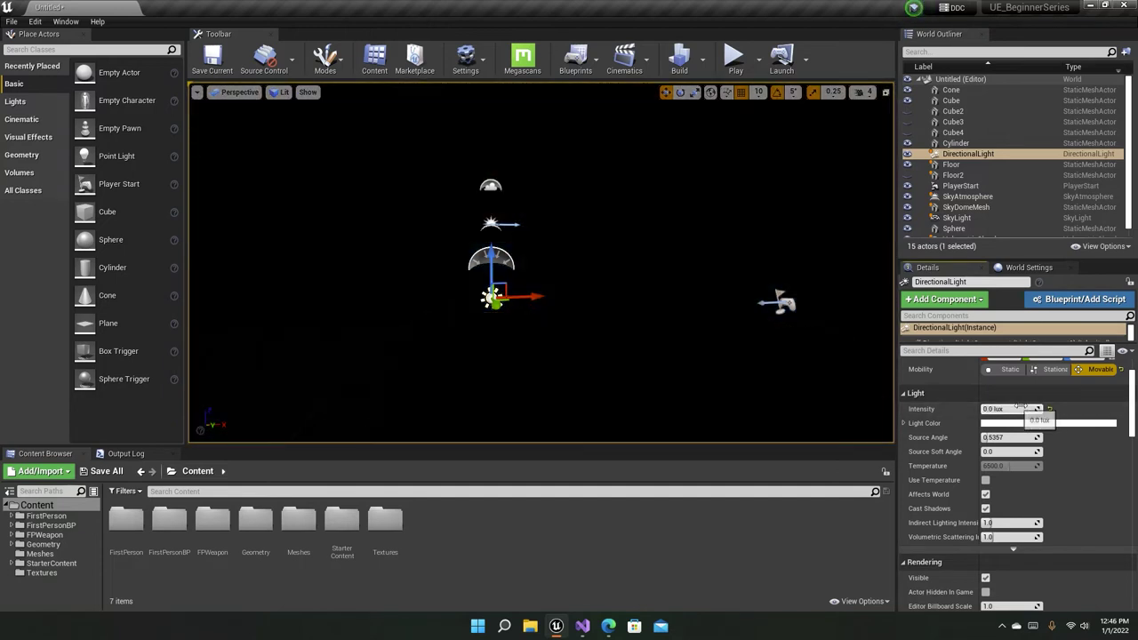
drag(978, 409, 1013, 408)
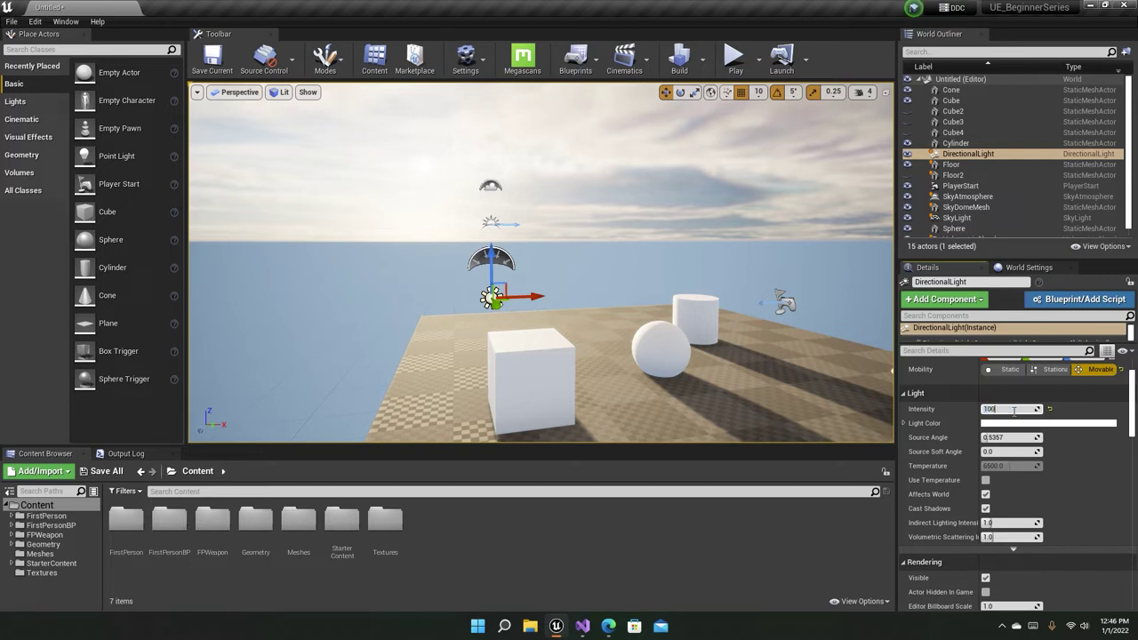
key(Return)
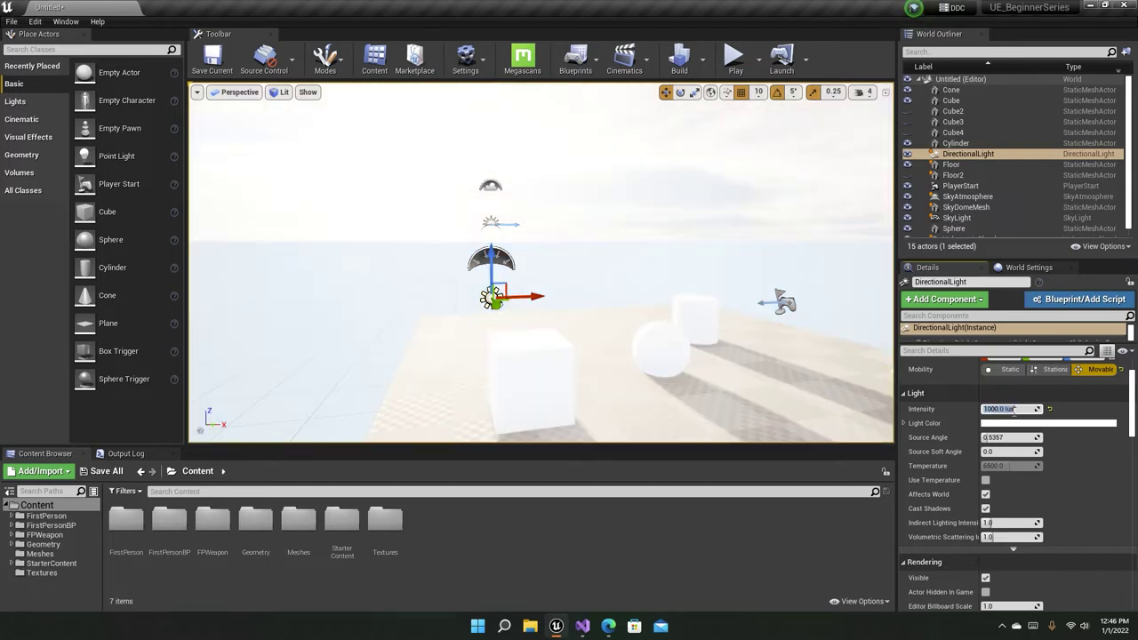
click(1049, 408)
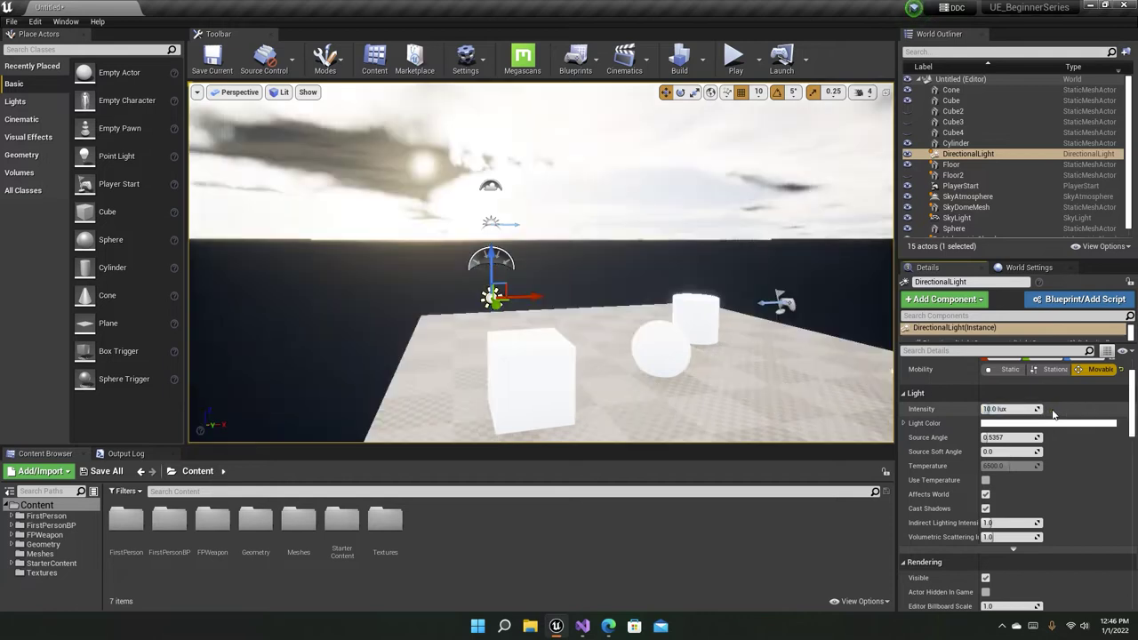
- Try a light blue light color on the directional light, view the tinted scene, and reset the color to white
right_drag(605, 267, 525, 281)
key(d)
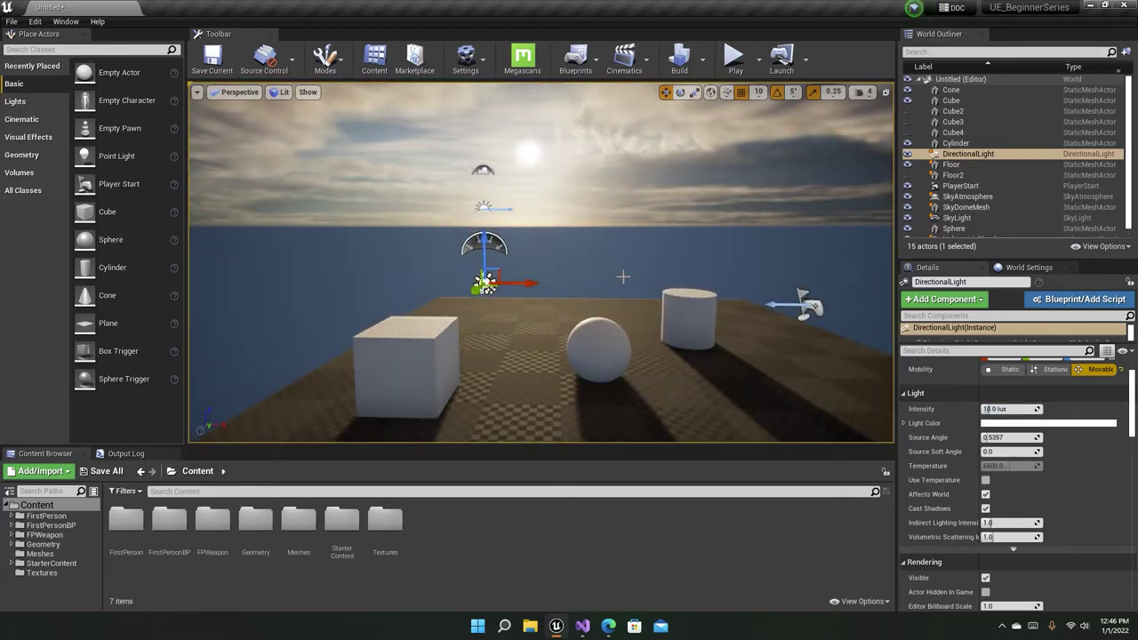
click(999, 424)
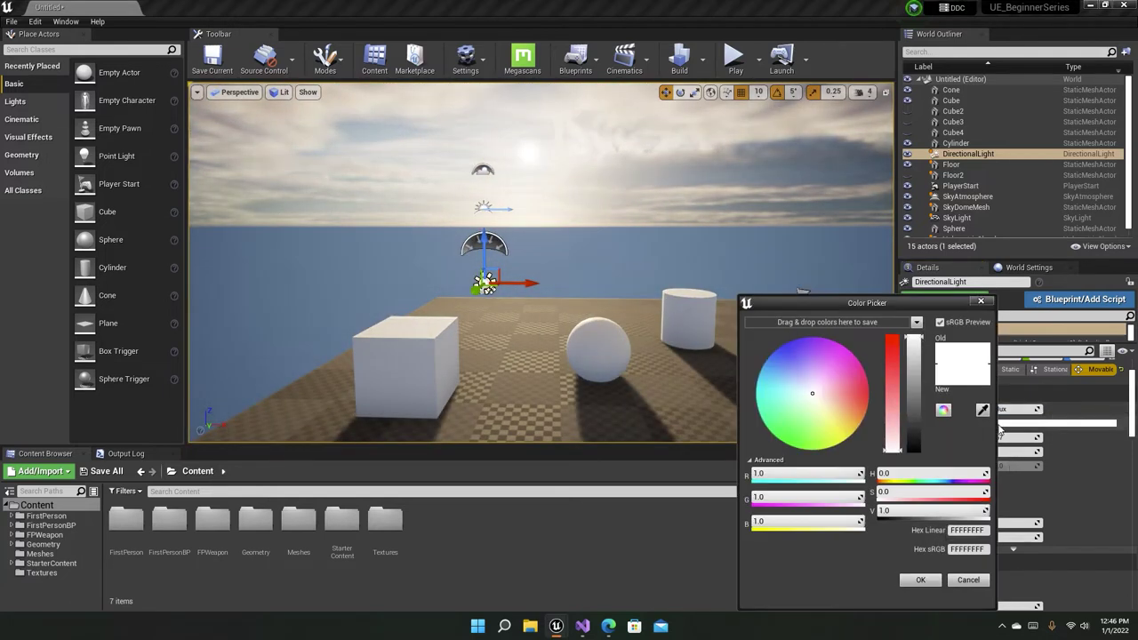
drag(799, 392, 733, 350)
click(917, 583)
right_drag(703, 378, 718, 319)
right_drag(789, 346, 718, 366)
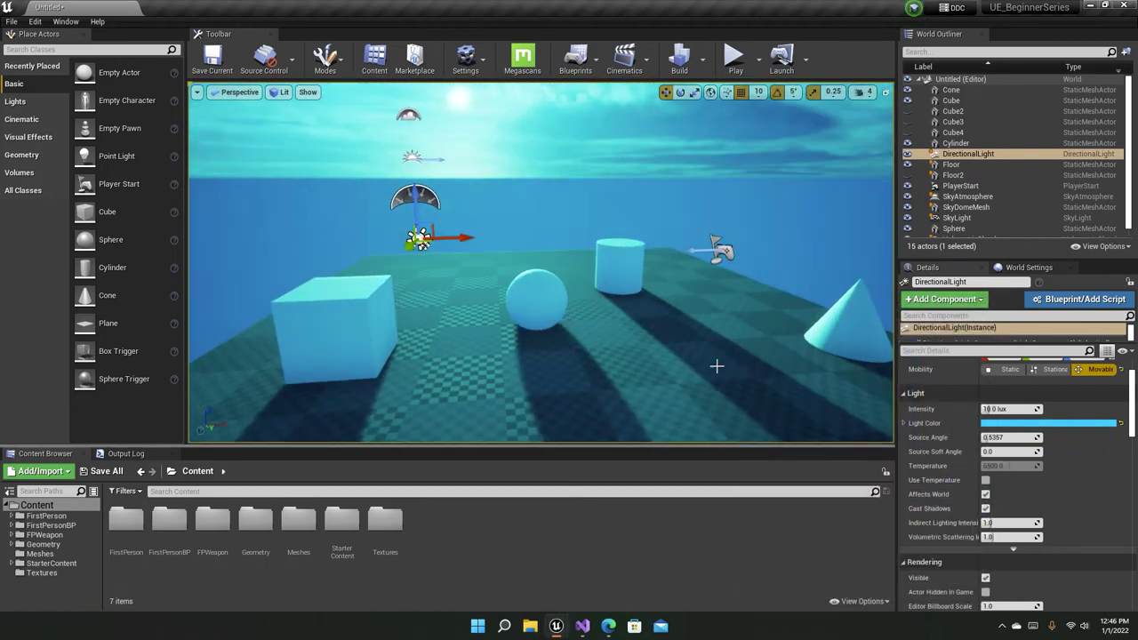
click(1121, 424)
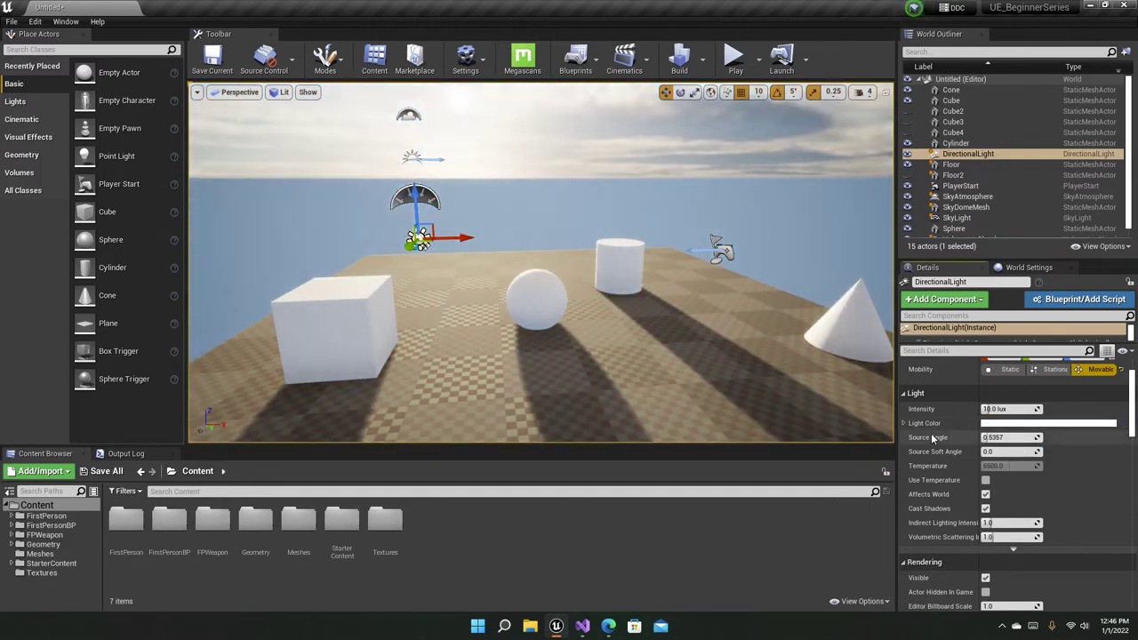
- Try directional light source angles of 10 and 50, and reset the source angle to its default
right_drag(783, 365, 750, 296)
right_drag(645, 307, 733, 362)
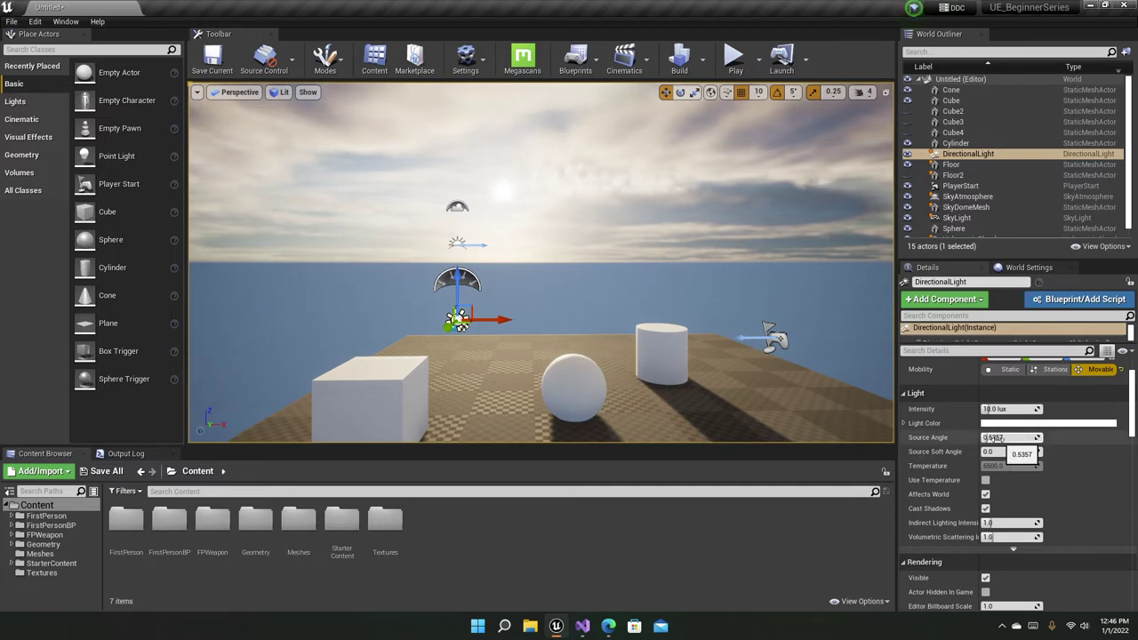
drag(984, 436, 999, 437)
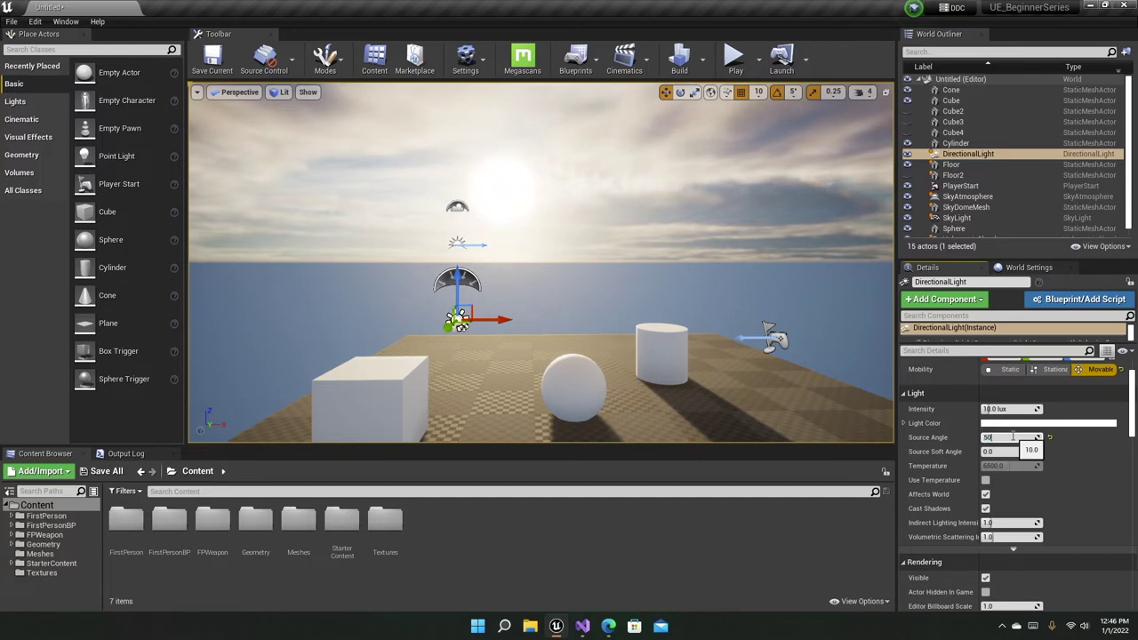
text(0)
key(Return)
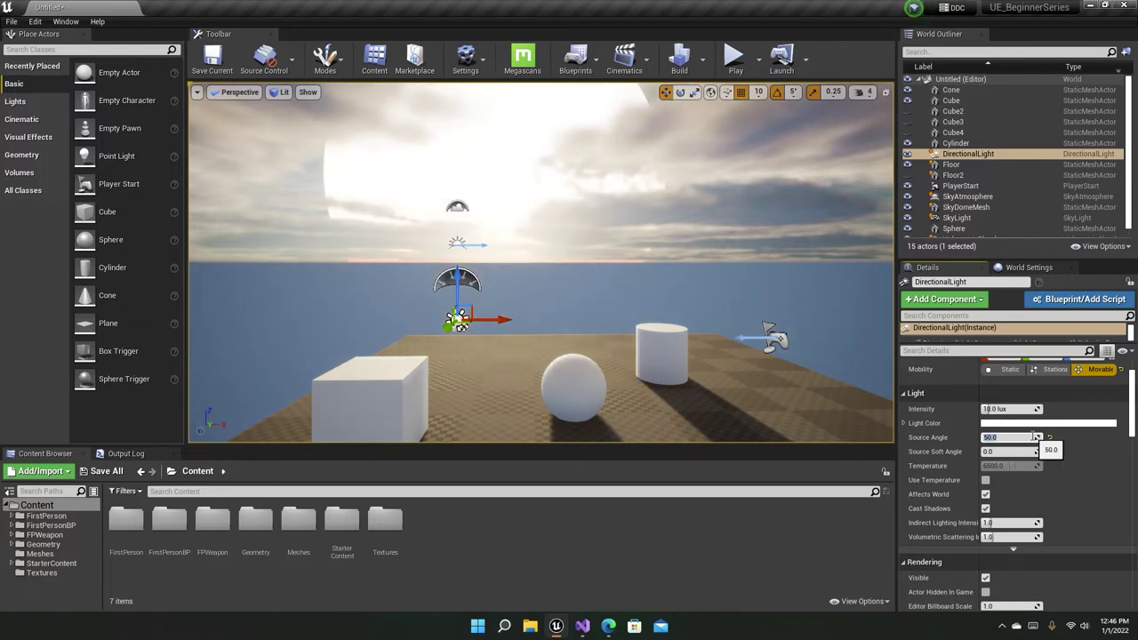
click(1051, 437)
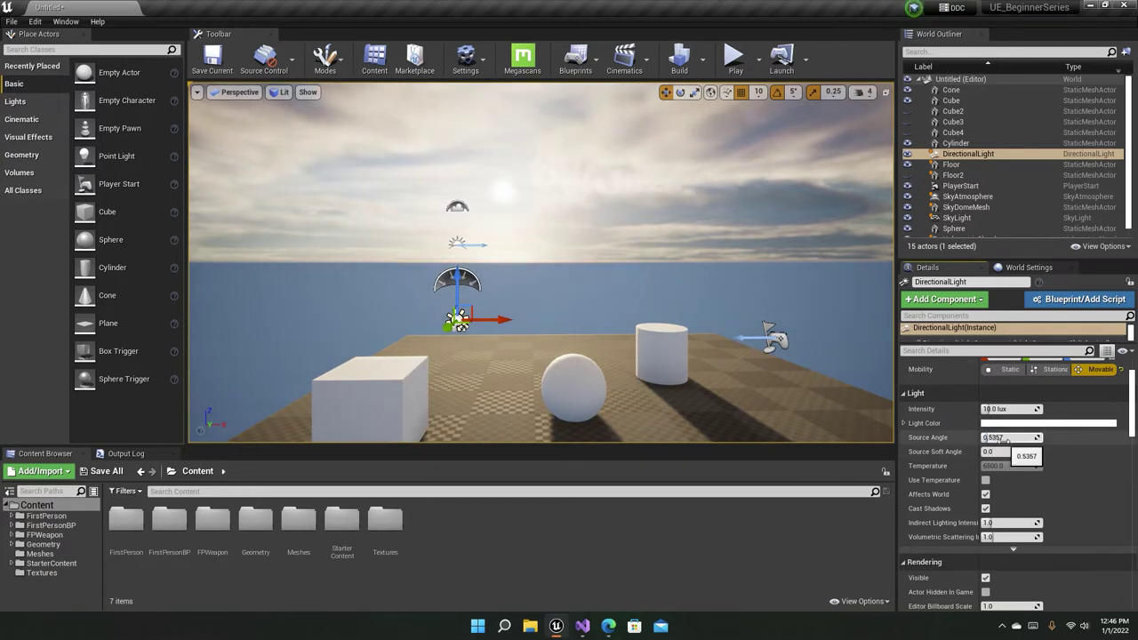
- Enable Use Temperature on the directional light, try warm and cool temperatures up to 12000, and turn Use Temperature off again
key(a)
right_drag(567, 250, 622, 287)
key(s)
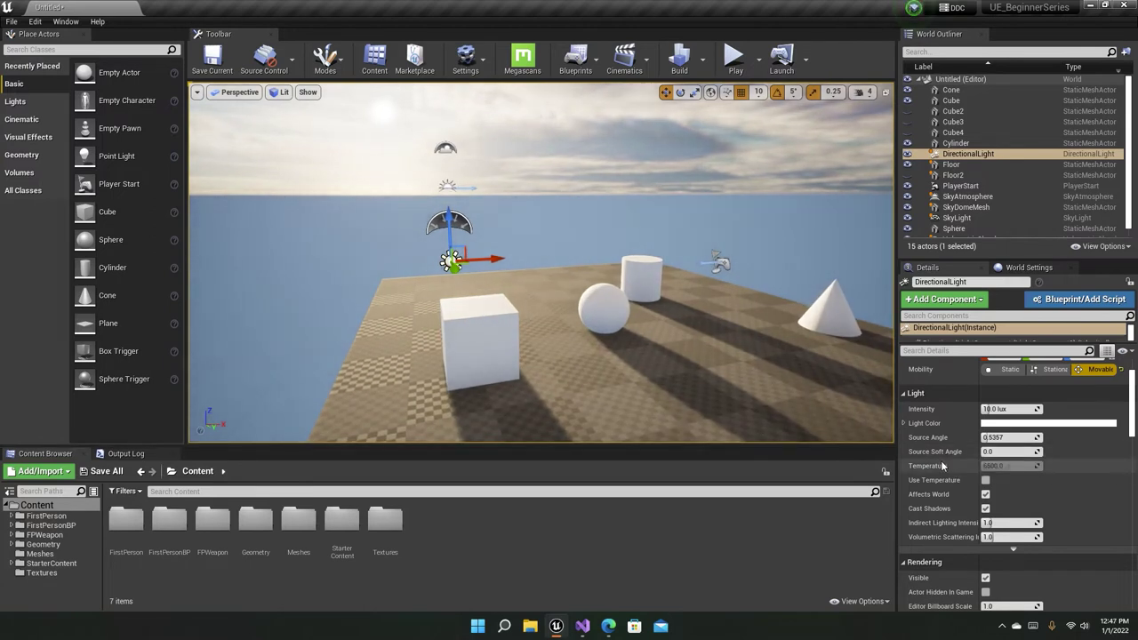
click(985, 480)
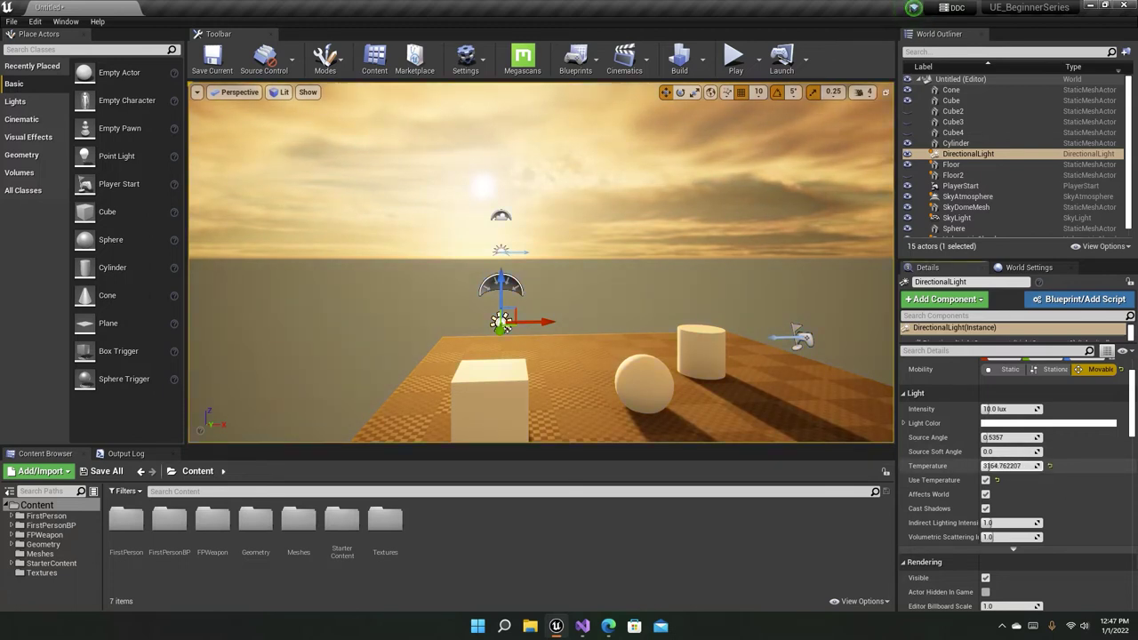
right_drag(541, 266, 565, 267)
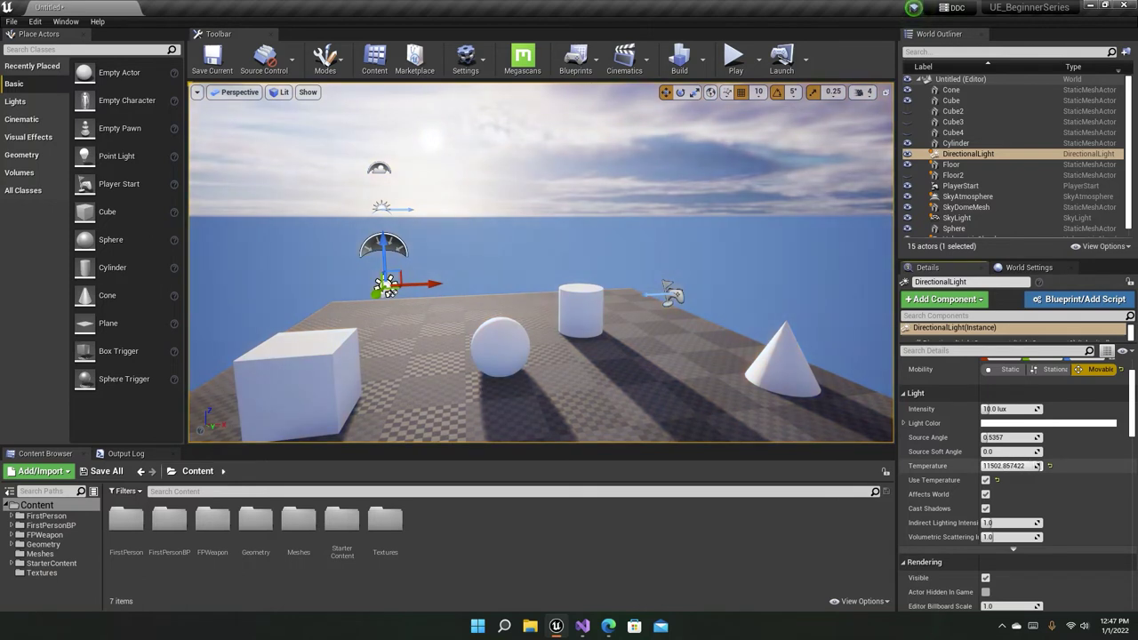
right_drag(765, 347, 654, 307)
key(w)
right_drag(489, 249, 539, 299)
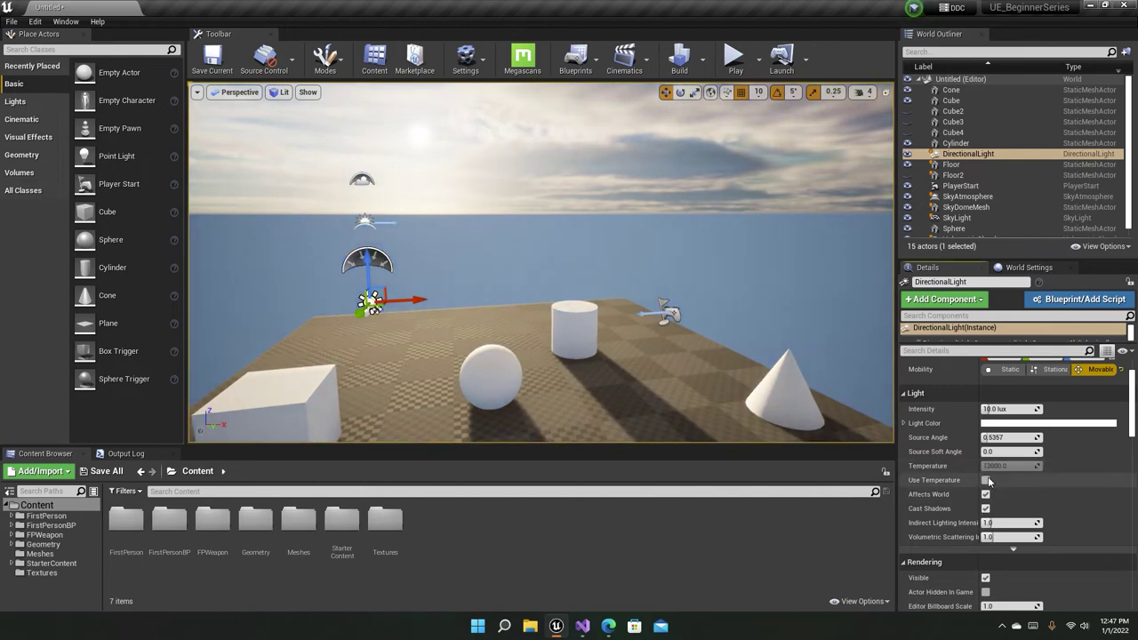
click(985, 480)
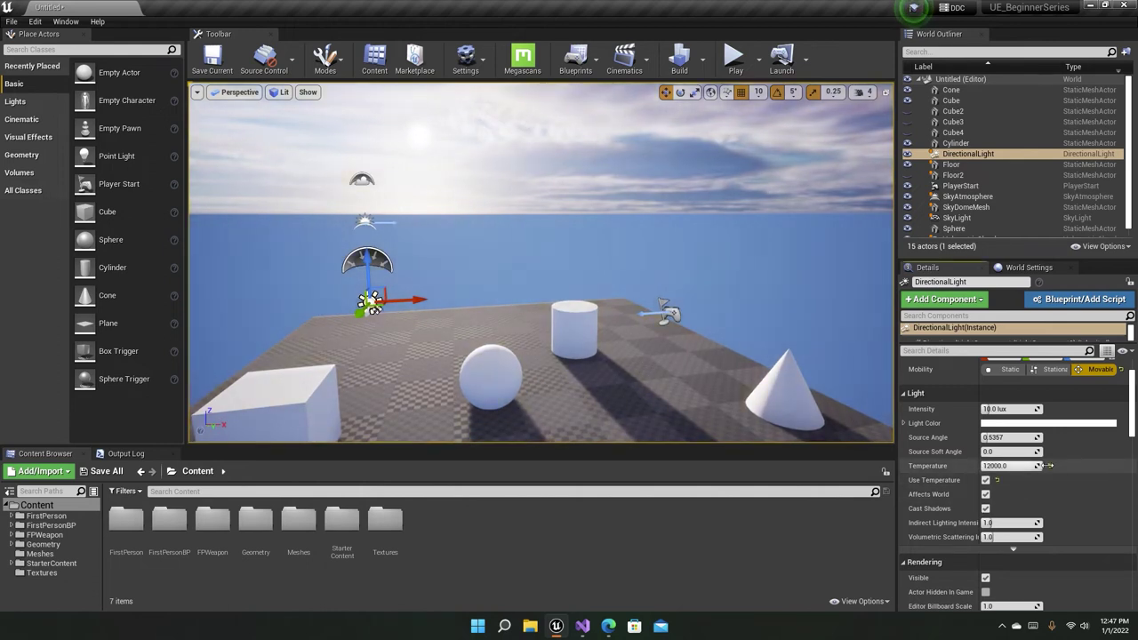
click(985, 480)
- Toggle the directional light's editor visibility off and on, and do the same with its Affects World option
right_drag(569, 267, 535, 259)
key(s)
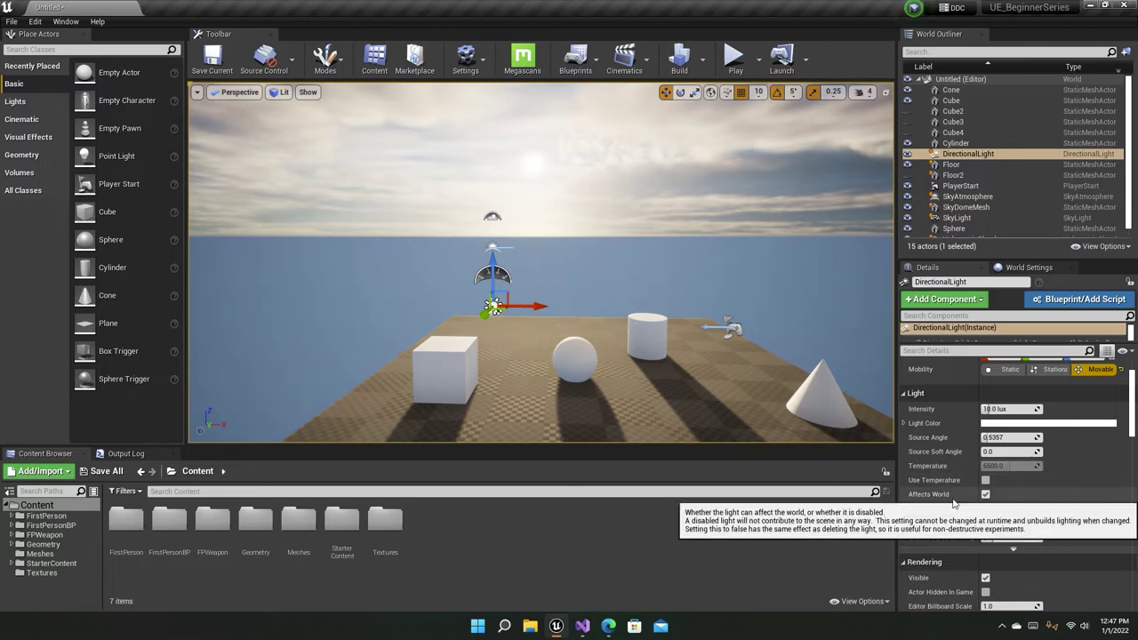
click(907, 155)
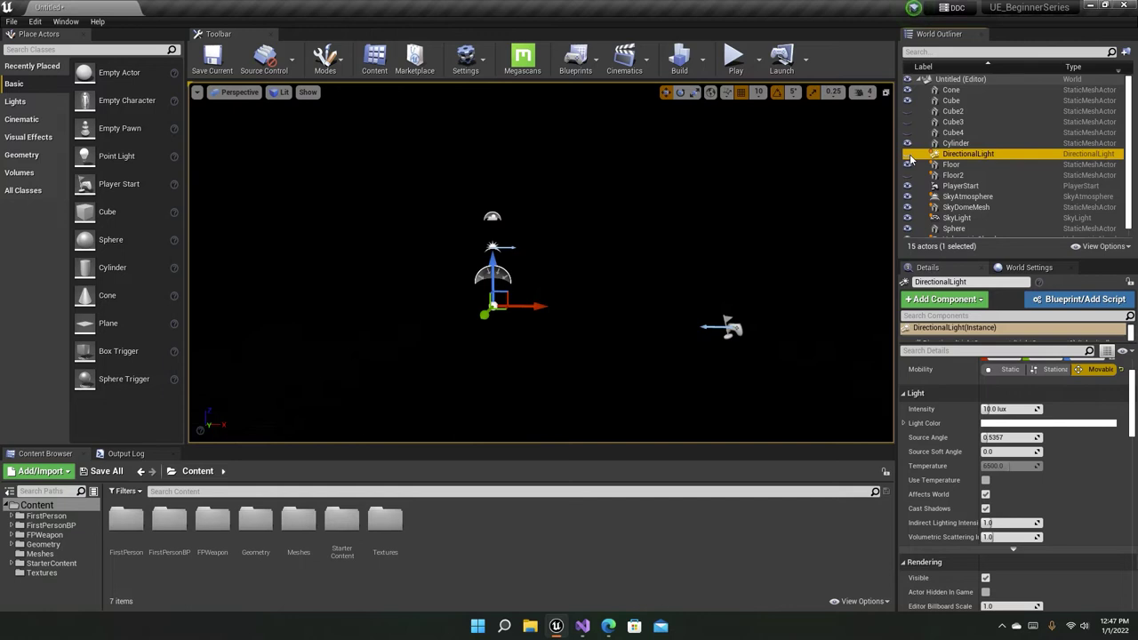
click(907, 155)
click(984, 496)
click(985, 494)
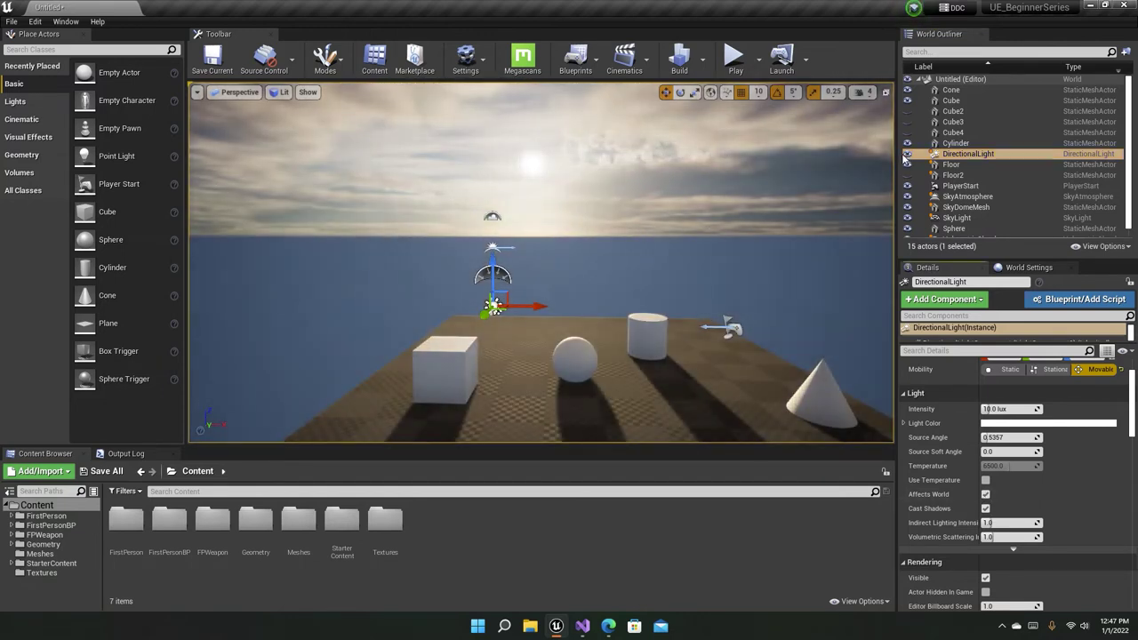
- Toggle the directional light's editor visibility, play the level to inspect its lighting in game, and stop playing
click(907, 156)
click(735, 64)
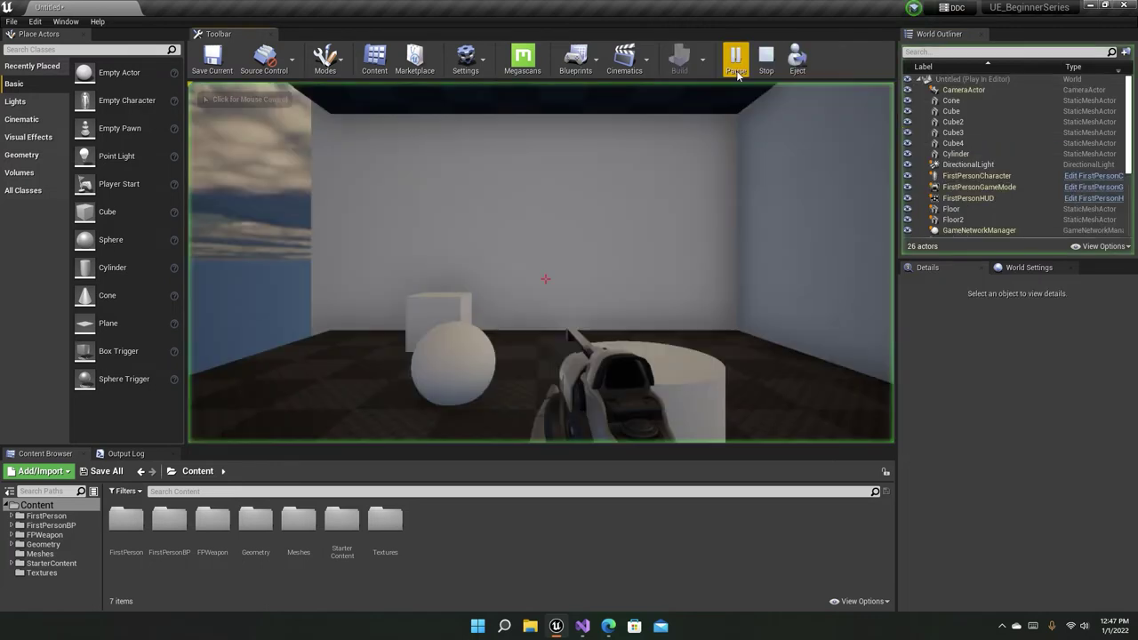
click(735, 209)
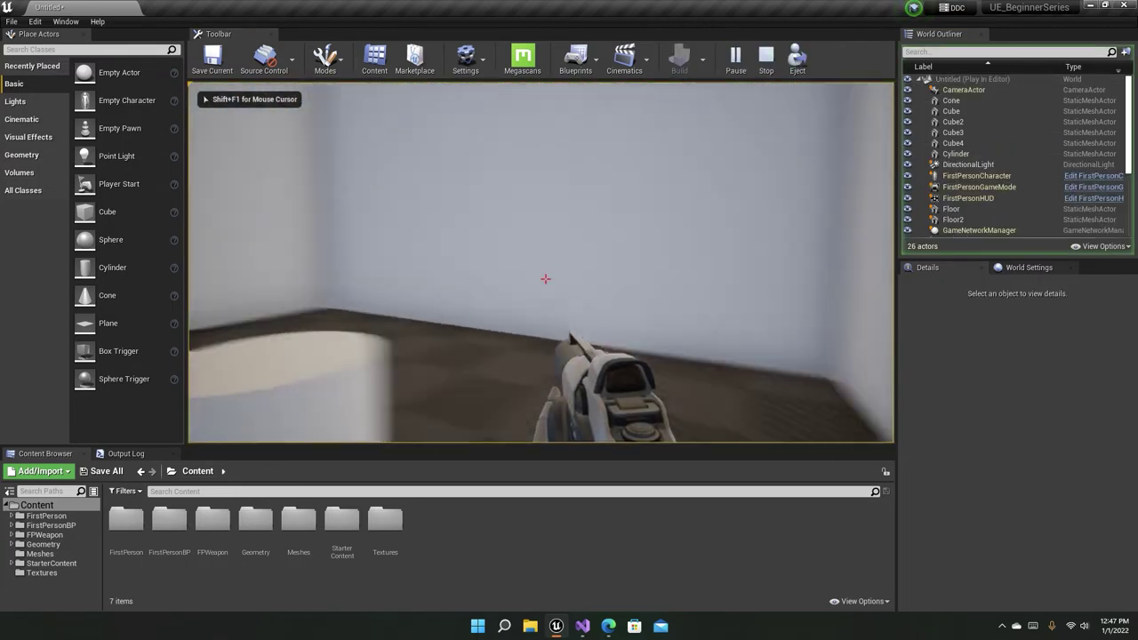
key(s)
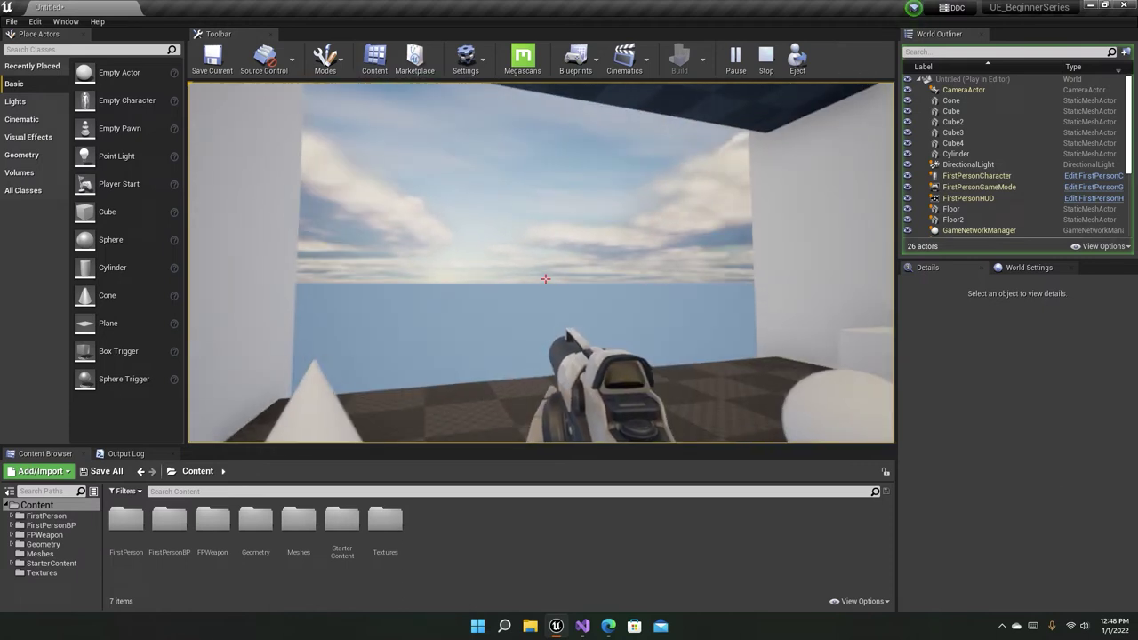
key(Escape)
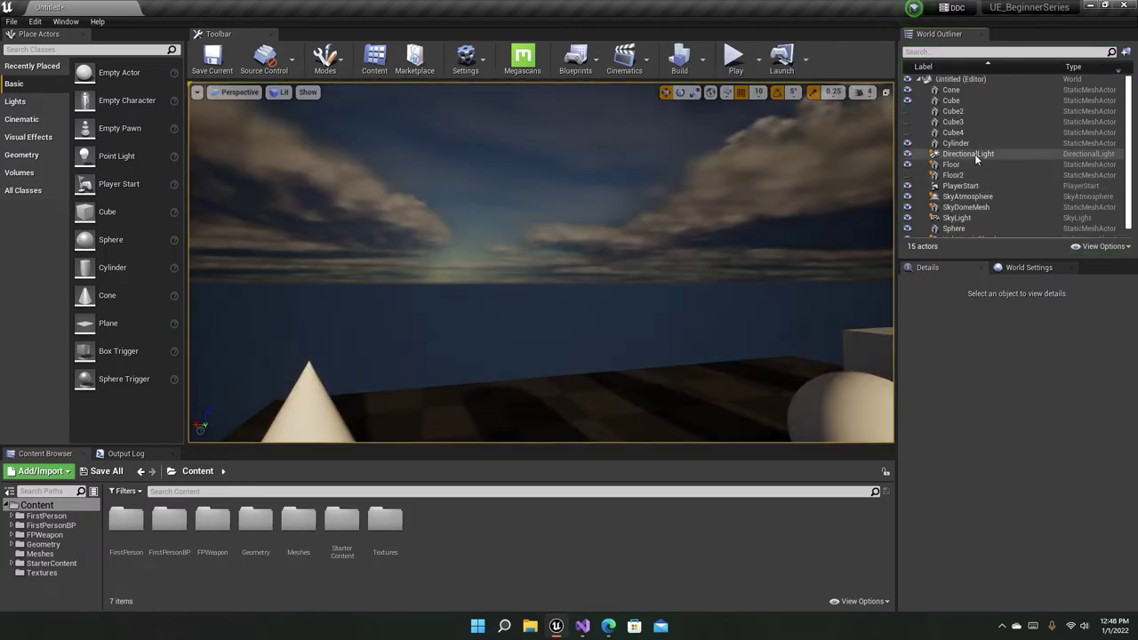
- Disable Affects World on the directional light, play-test the level without its lighting, and enable the option again
click(965, 153)
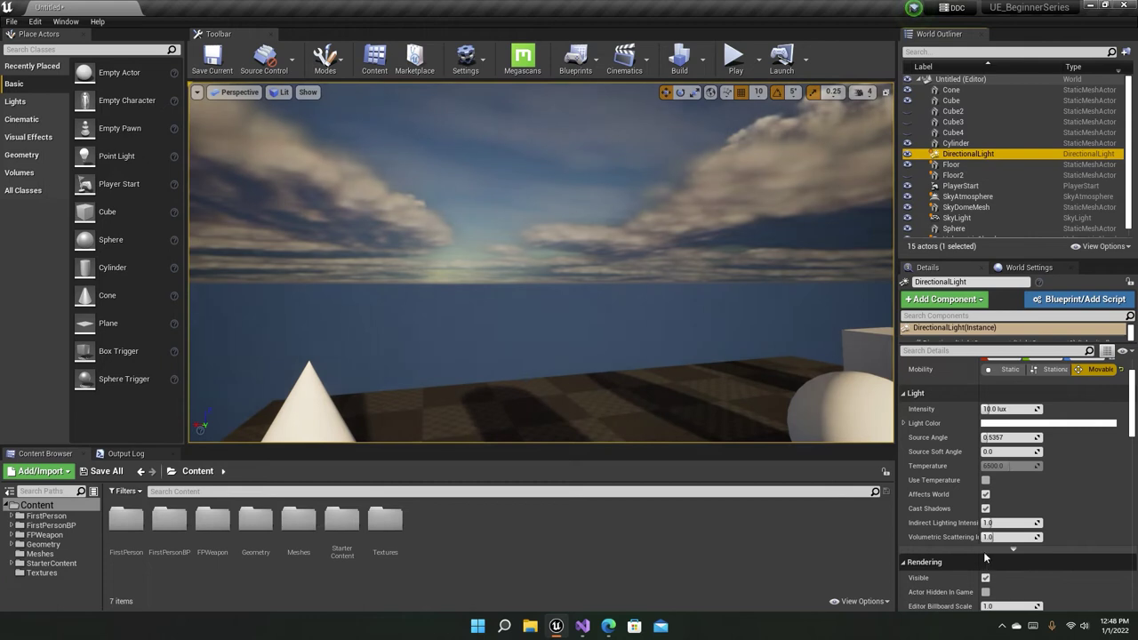
click(985, 494)
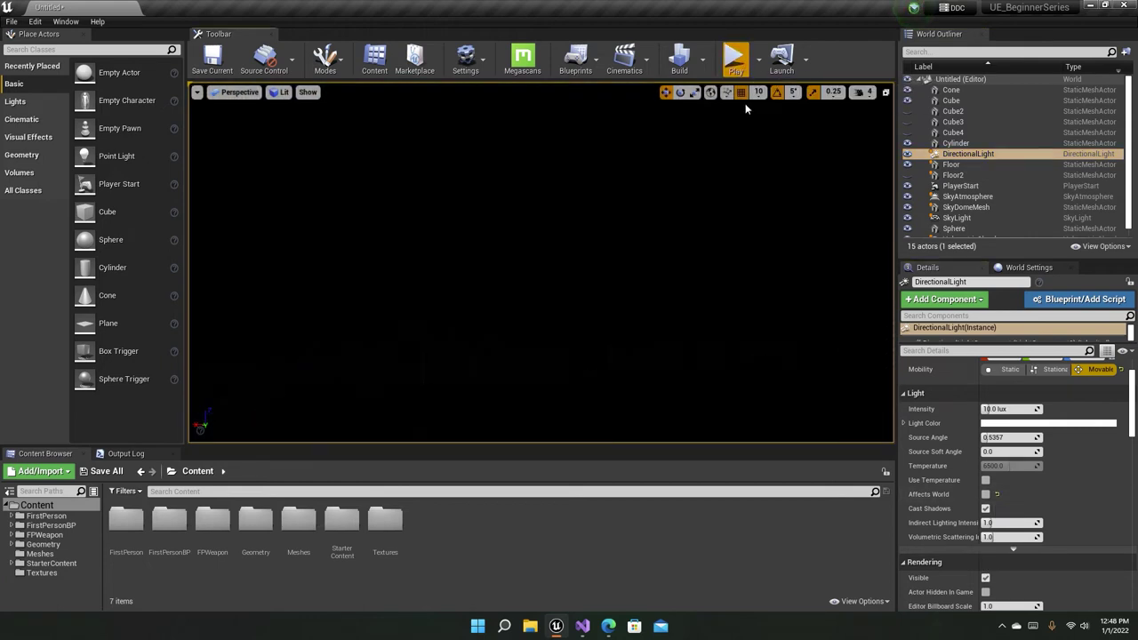
click(733, 56)
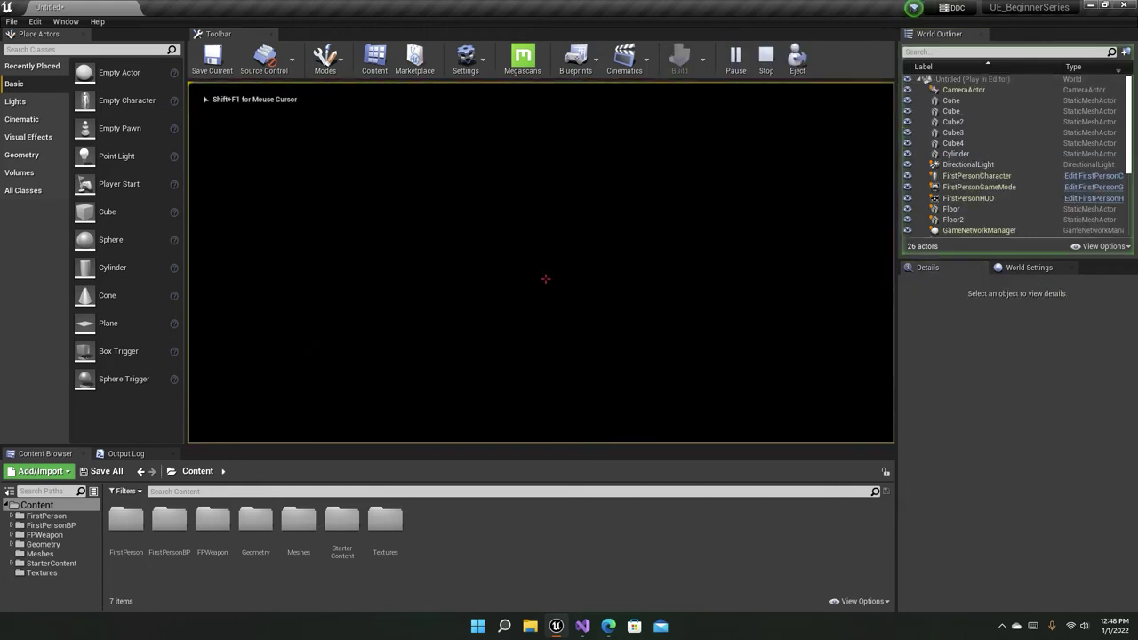
key(Escape)
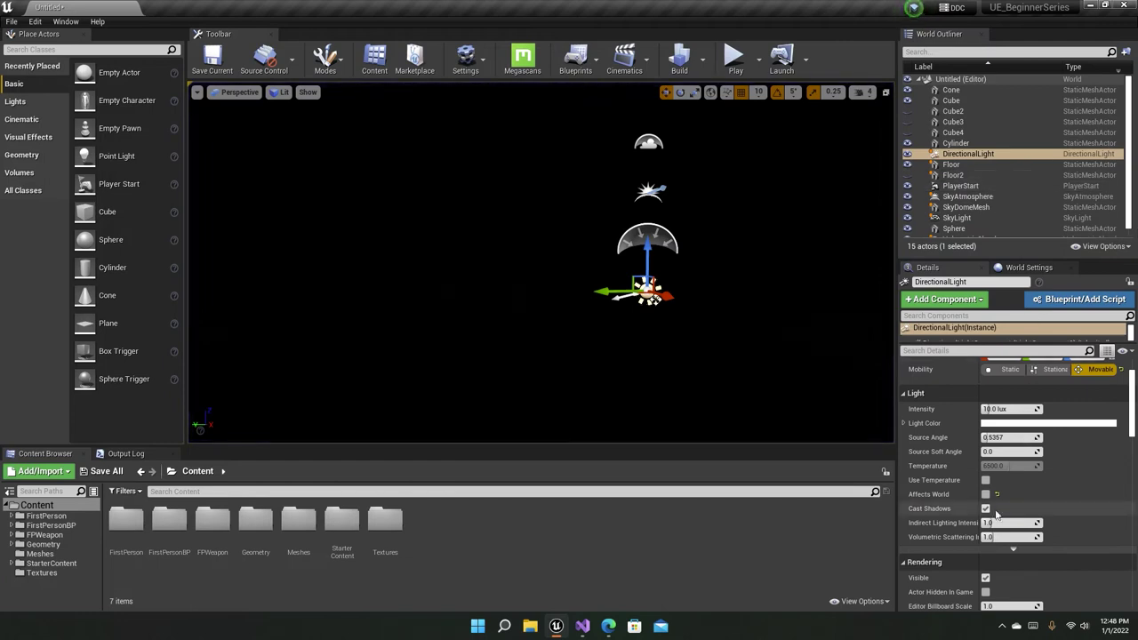
click(985, 495)
- Turn Cast Shadows off and back on for the directional light while viewing the shapes' shadows on the floor
scroll(1003, 533, down, 3)
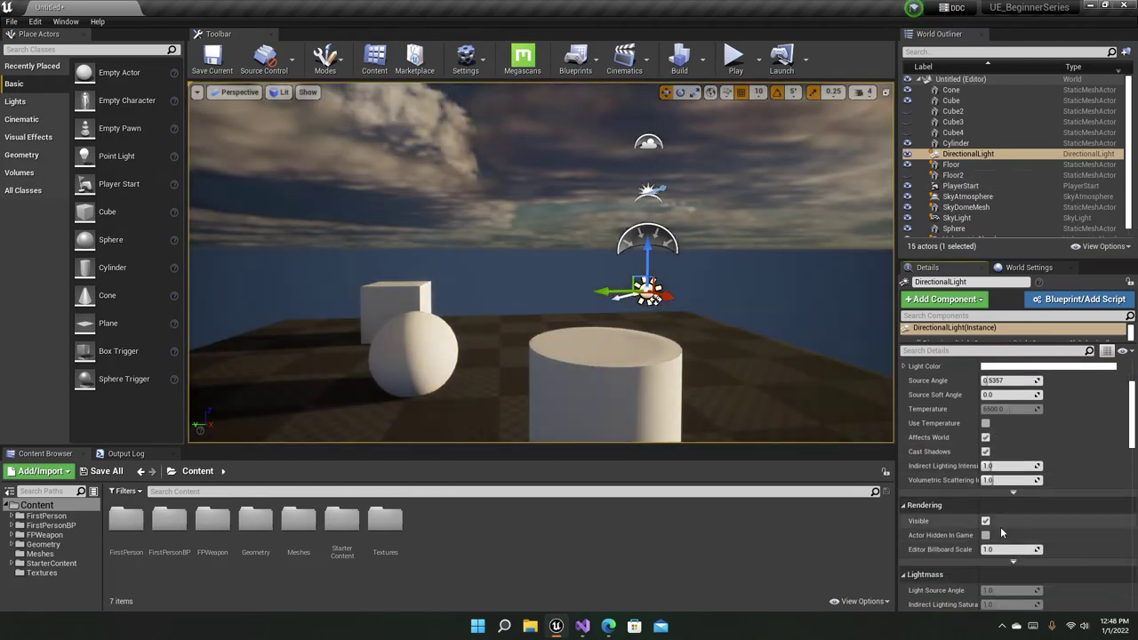
right_drag(782, 356, 774, 404)
key(s)
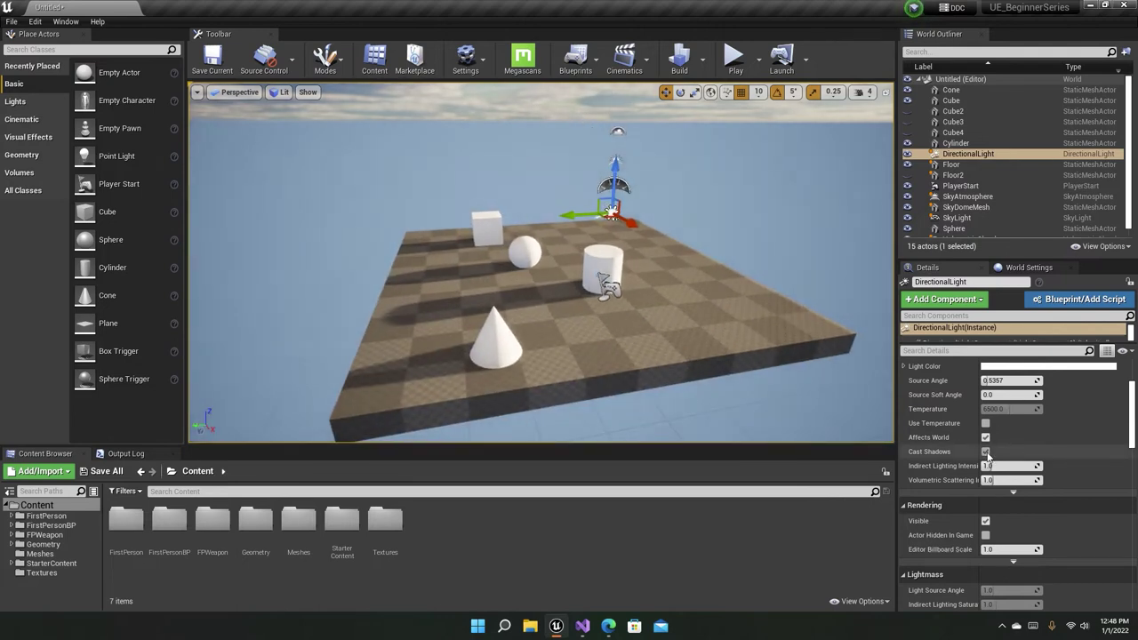
click(987, 453)
click(985, 451)
right_drag(569, 266, 641, 231)
right_drag(542, 249, 542, 285)
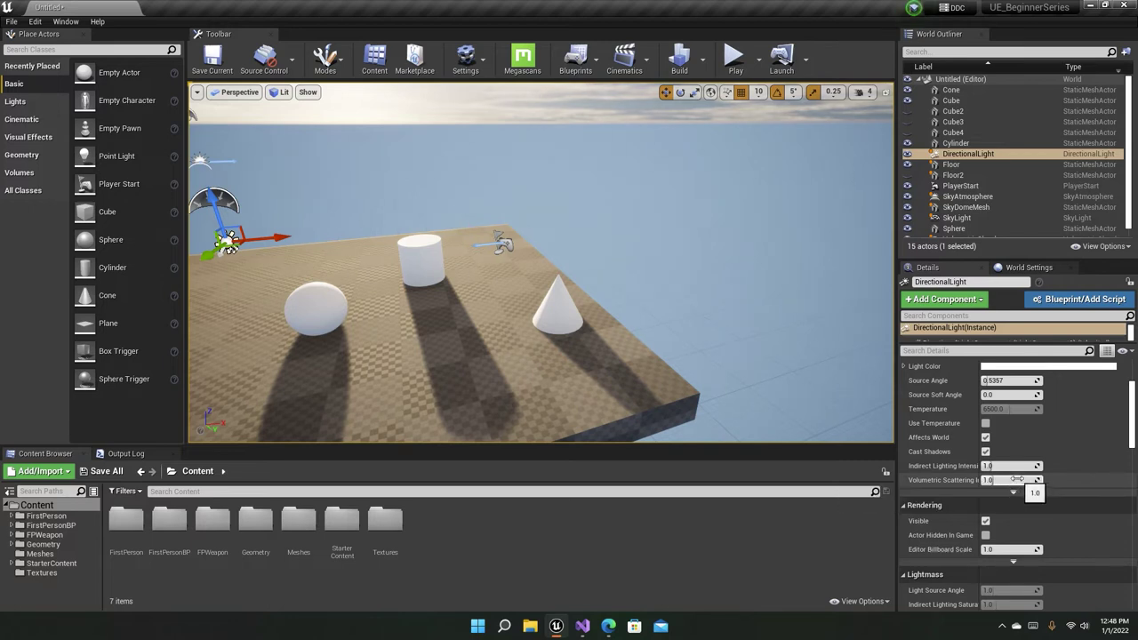
- Examine the directional light's Volumetric Scattering Intensity setting and the lighting around the shapes and sky
key(w)
right_drag(613, 333, 529, 307)
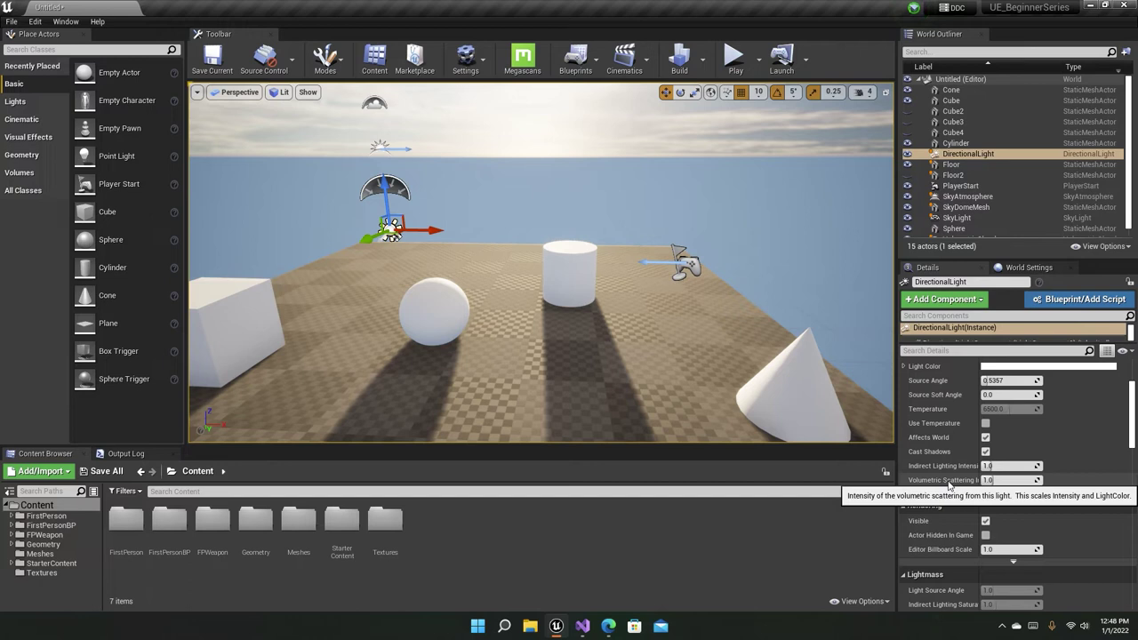
right_drag(641, 346, 644, 292)
key(a)
key(s)
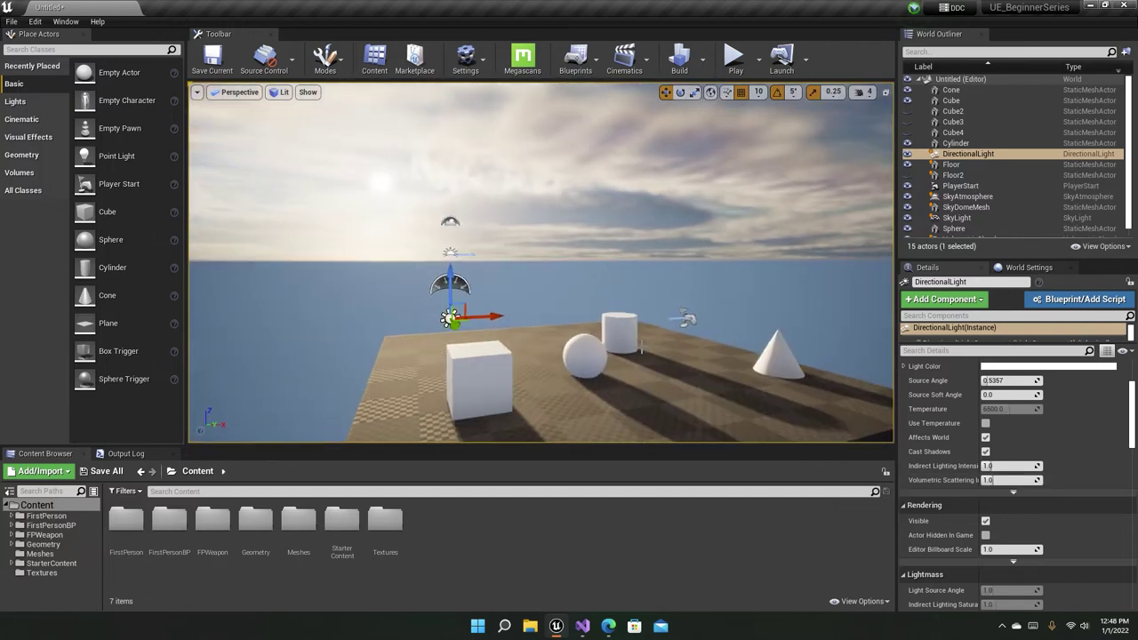
right_drag(545, 187, 476, 258)
key(w)
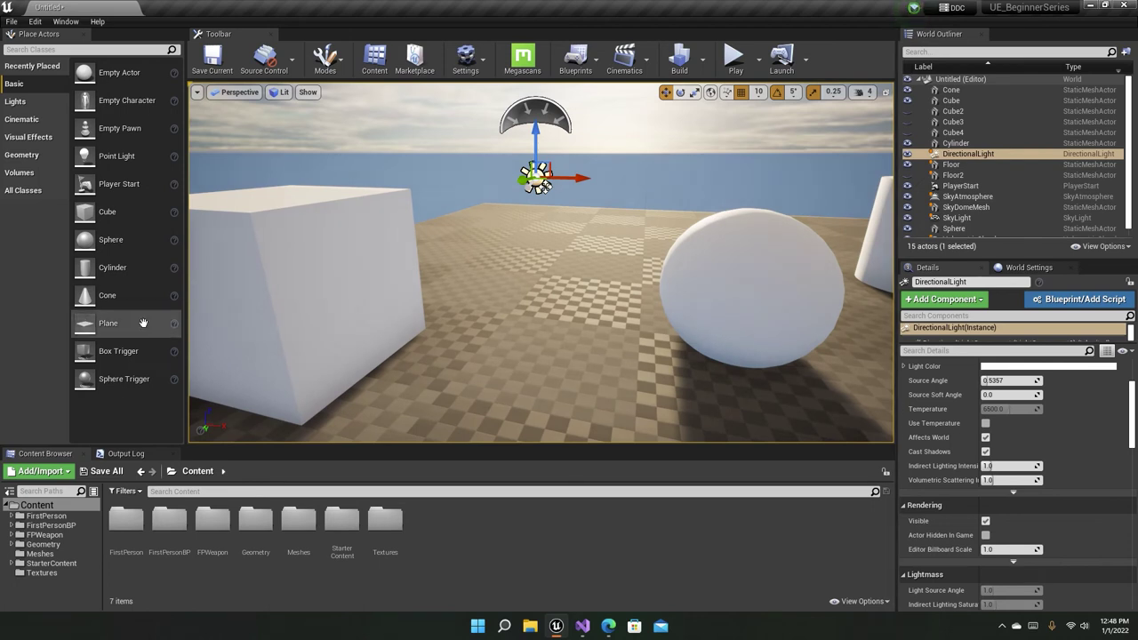
- List the placeable light actors and show the hidden room pieces Cube2, Cube3, Cube4 and Floor2
click(27, 102)
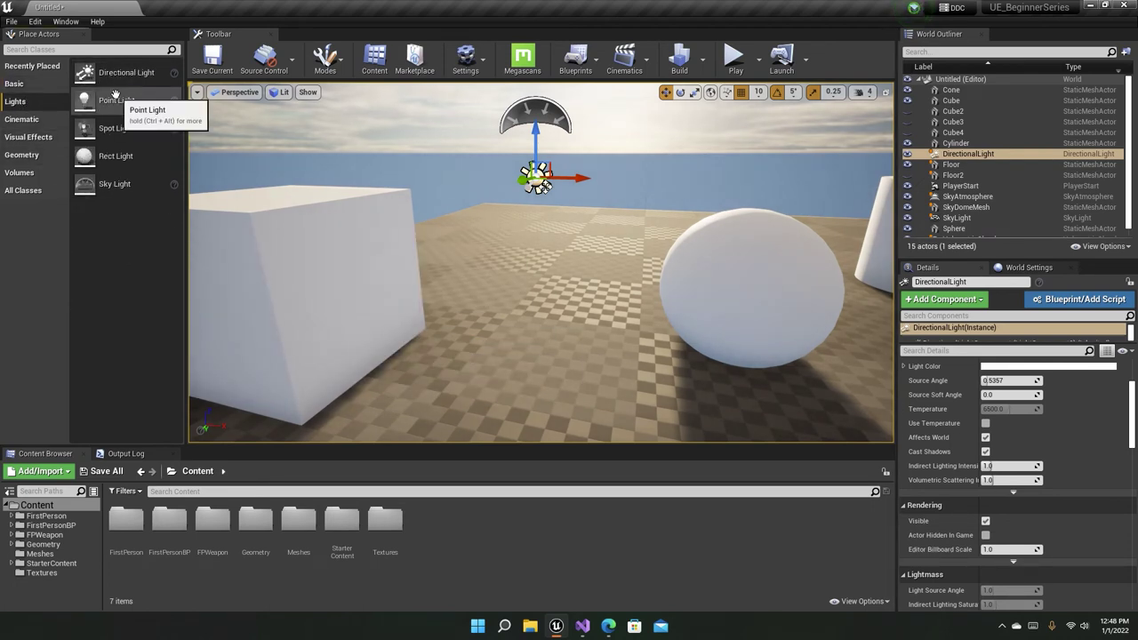
click(908, 111)
click(907, 123)
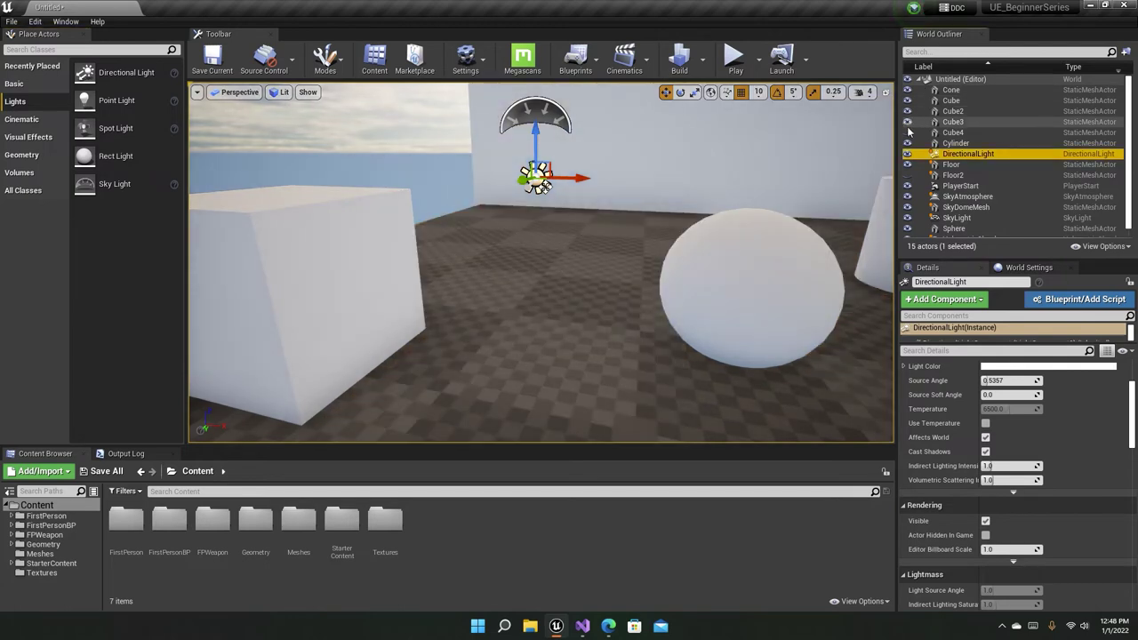
click(908, 133)
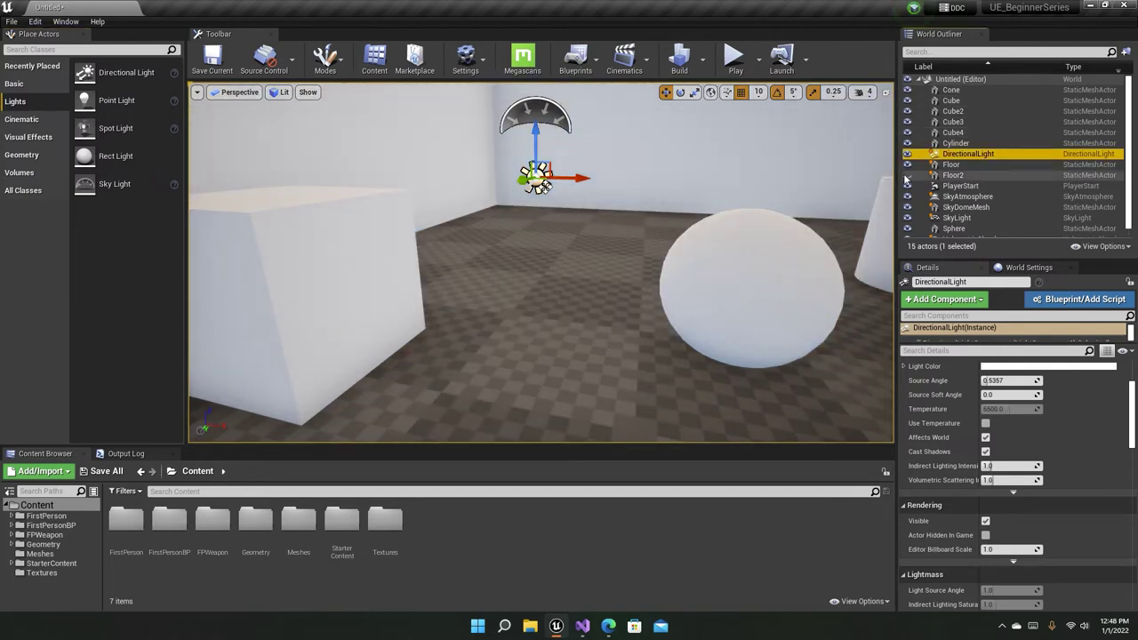
- Delete the cube, the sphere and the cylinder from the room
click(392, 250)
key(Delete)
click(716, 279)
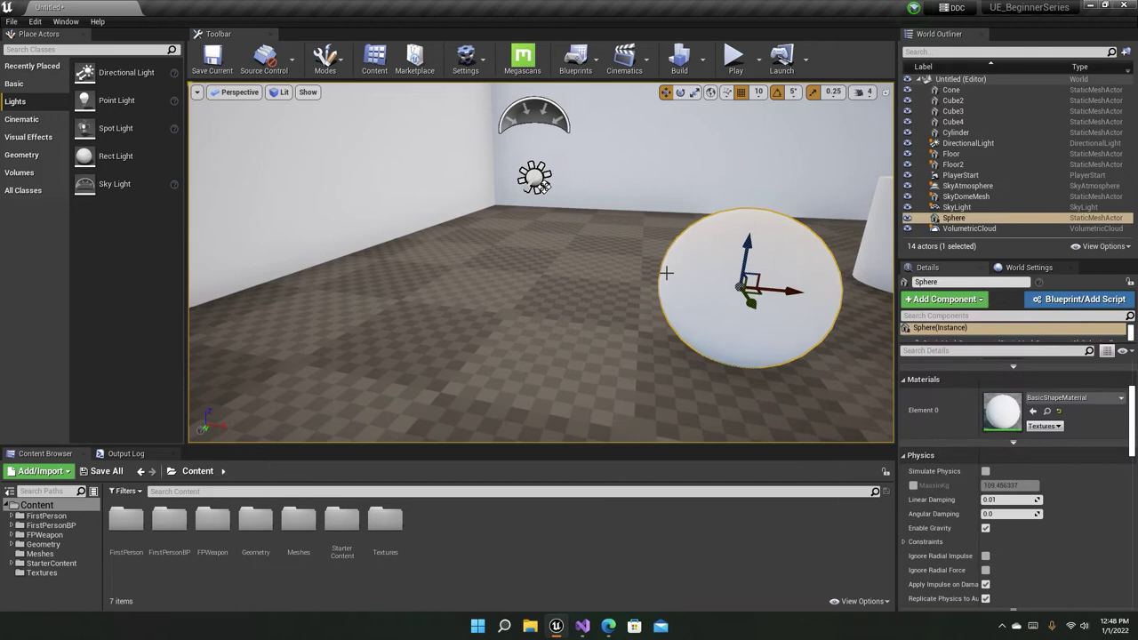
key(Delete)
click(520, 251)
key(Delete)
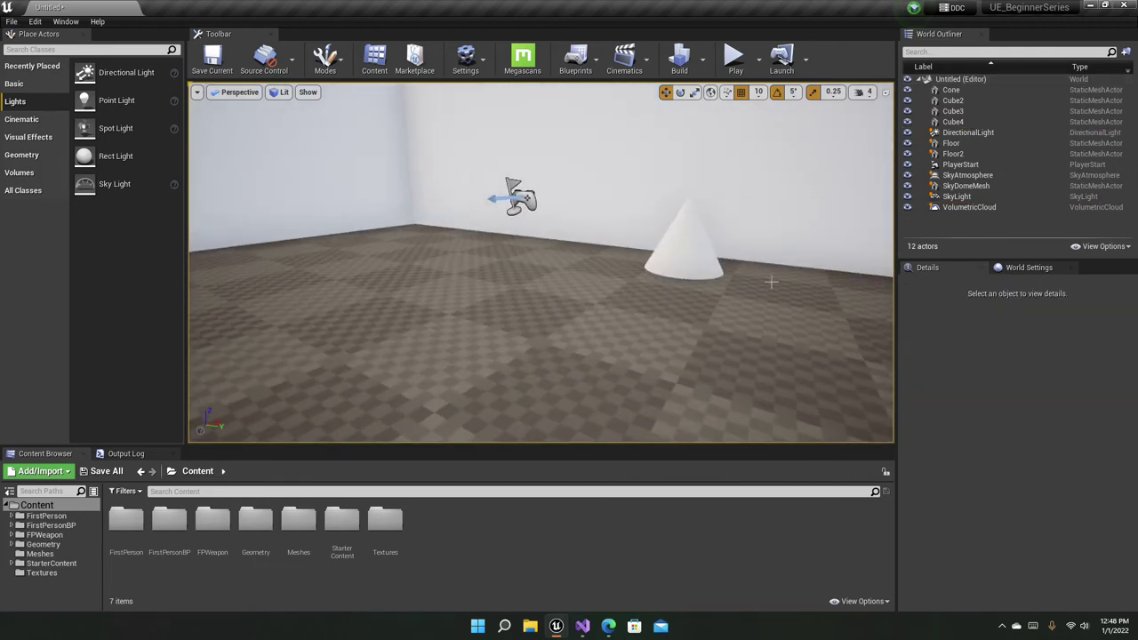
- Delete the cone from the room
click(721, 260)
click(689, 263)
key(Delete)
- Place a point light inside the room, close to the wall beyond the floor
right_drag(690, 263, 543, 202)
key(w)
right_drag(371, 354, 489, 395)
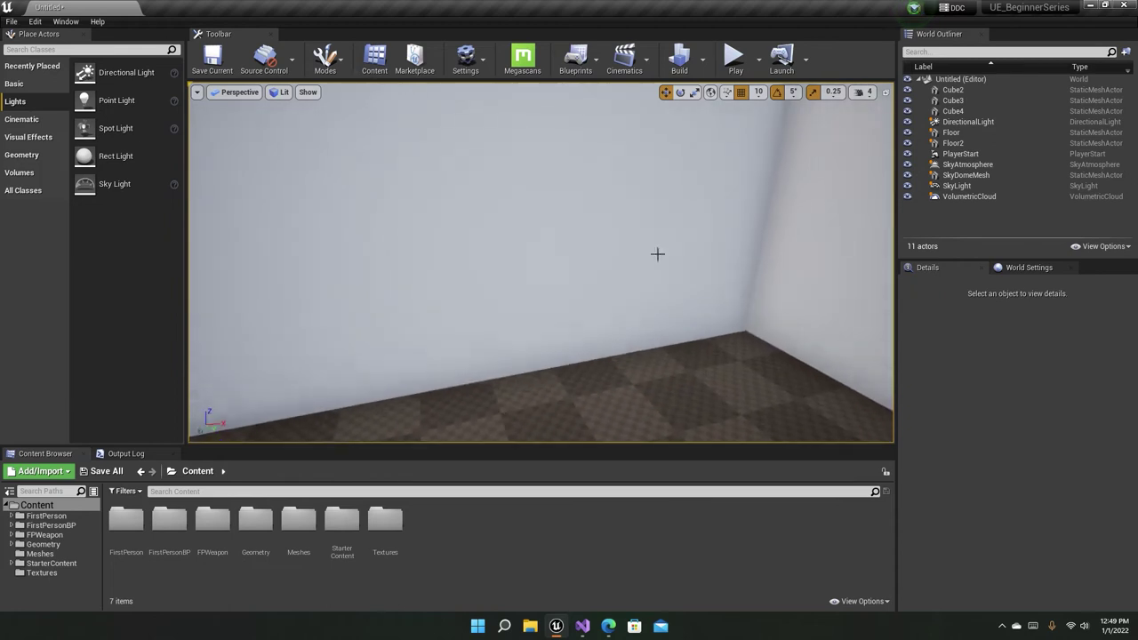
drag(105, 101, 503, 266)
right_drag(503, 267, 530, 271)
- Examine the directional light and the point light in turn, viewing the point light's glow and attenuation sphere from inside and outside the room
click(973, 126)
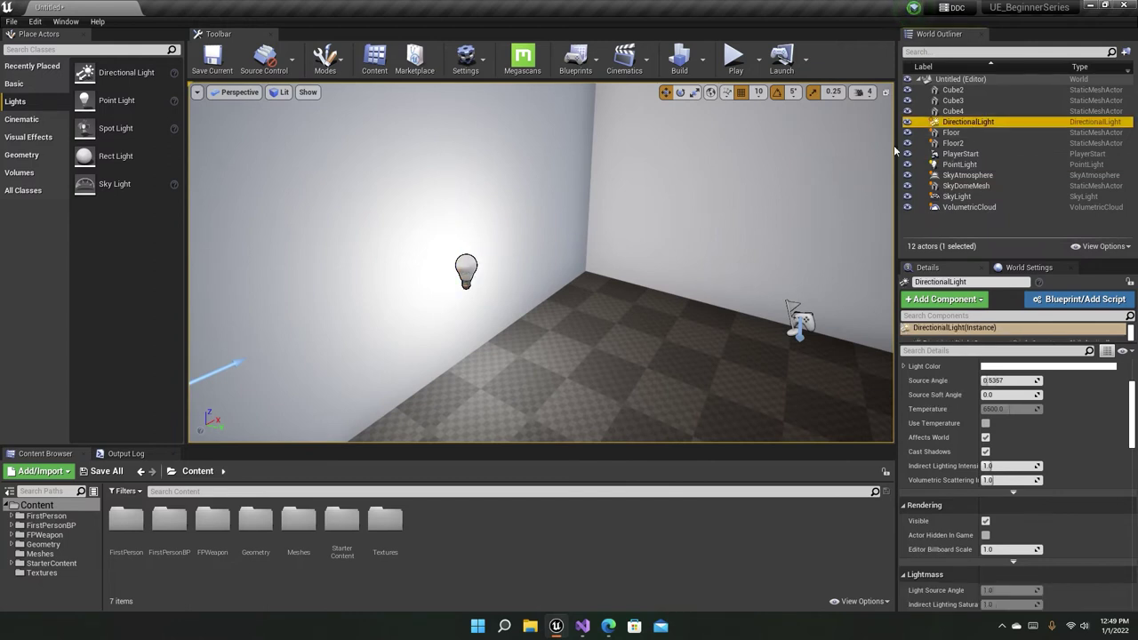
right_drag(541, 266, 582, 273)
right_drag(714, 177, 573, 177)
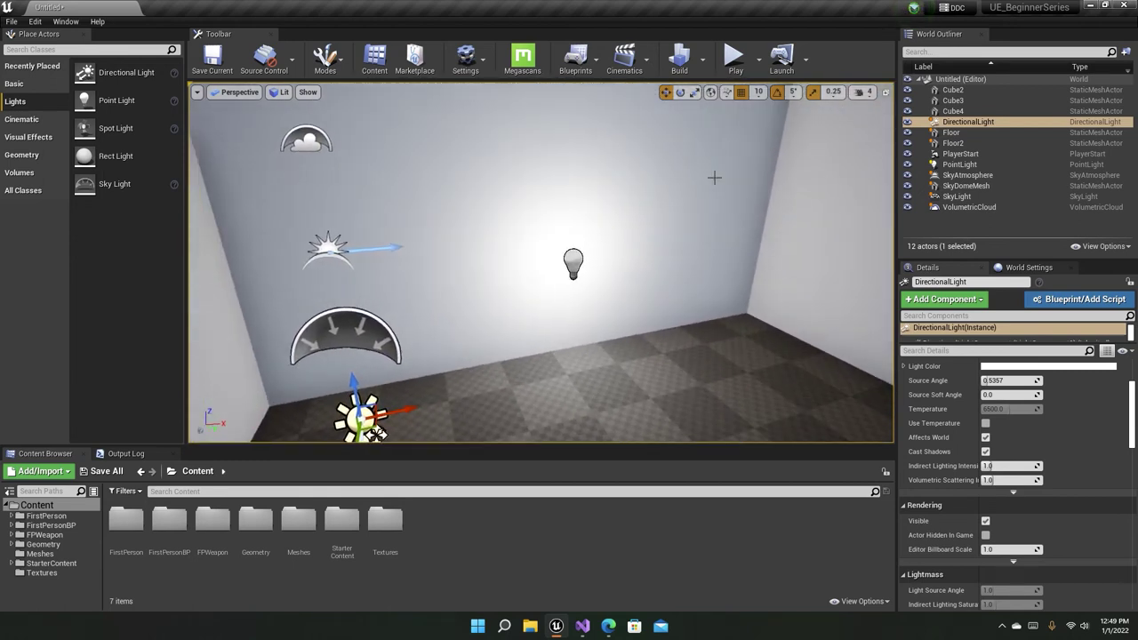
double_click(960, 164)
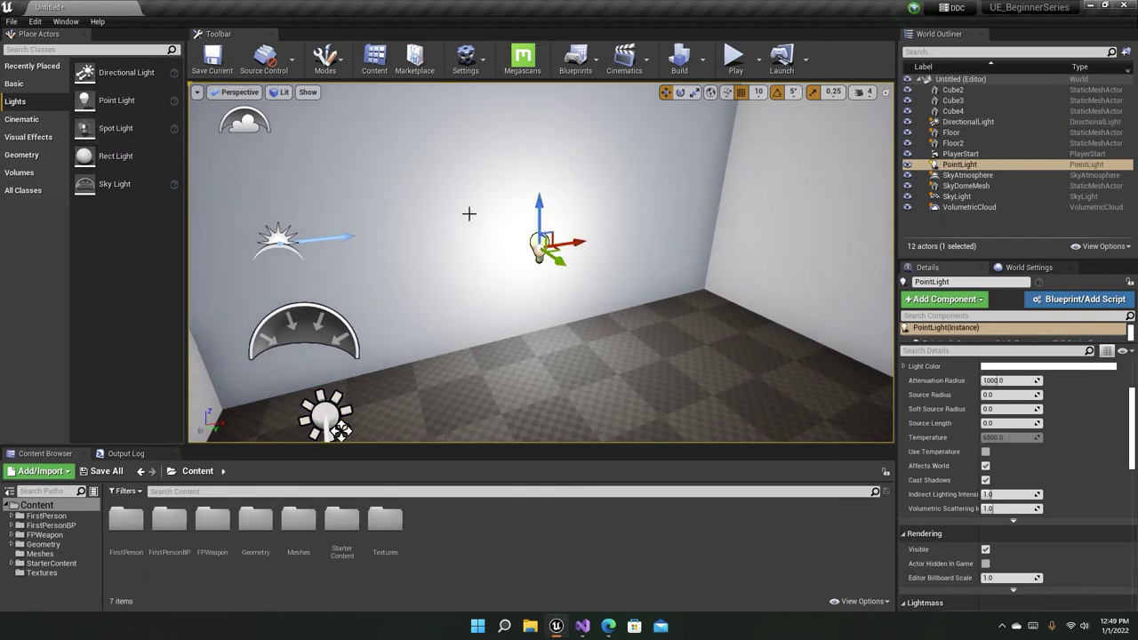
right_drag(541, 263, 427, 258)
key(a)
key(d)
key(w)
key(a)
key(s)
key(d)
key(w)
key(s)
key(d)
key(s)
right_drag(716, 181, 801, 196)
key(w)
key(a)
key(s)
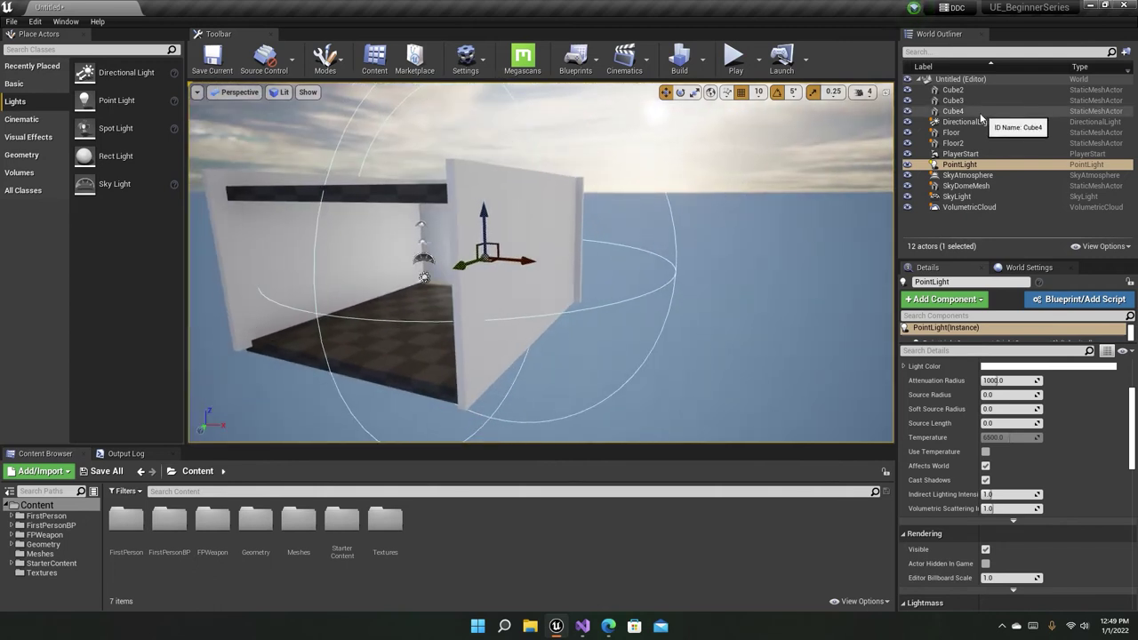
key(a)
right_drag(506, 212, 591, 213)
key(w)
alt+drag(502, 211, 493, 212)
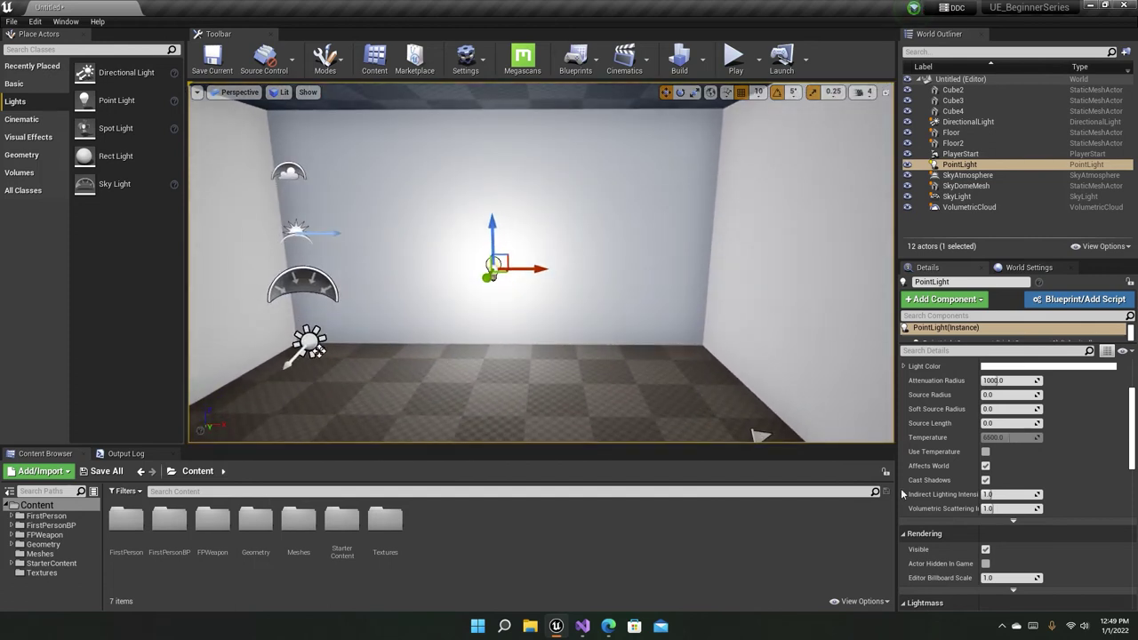
- Set the point light's intensity to 160 cd
scroll(1112, 417, up, 2)
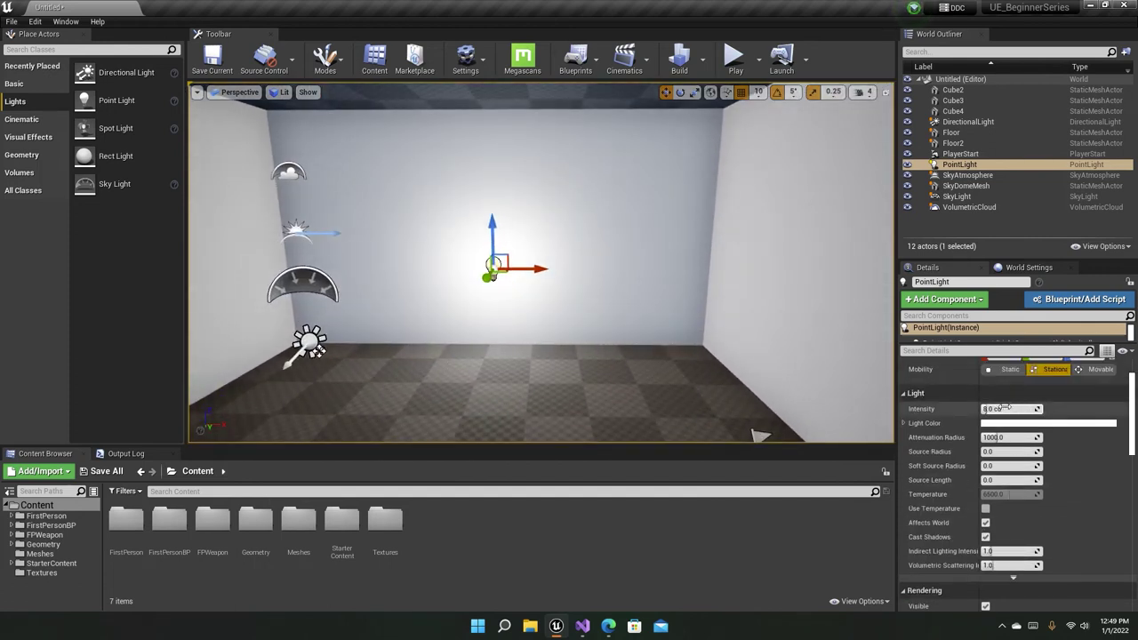
text(160)
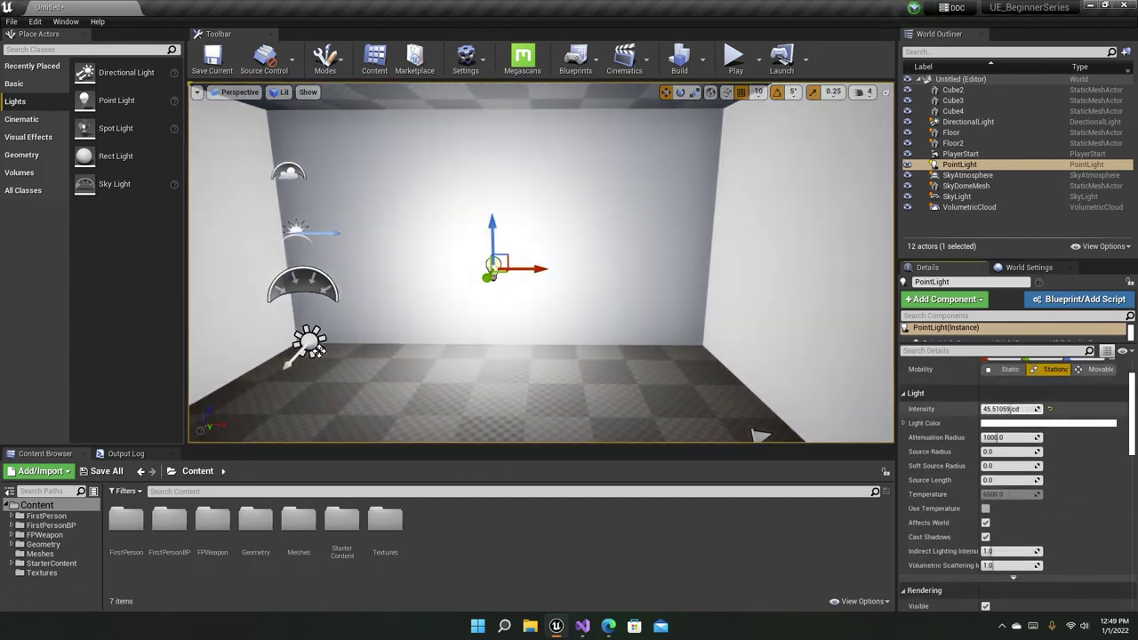
key(Return)
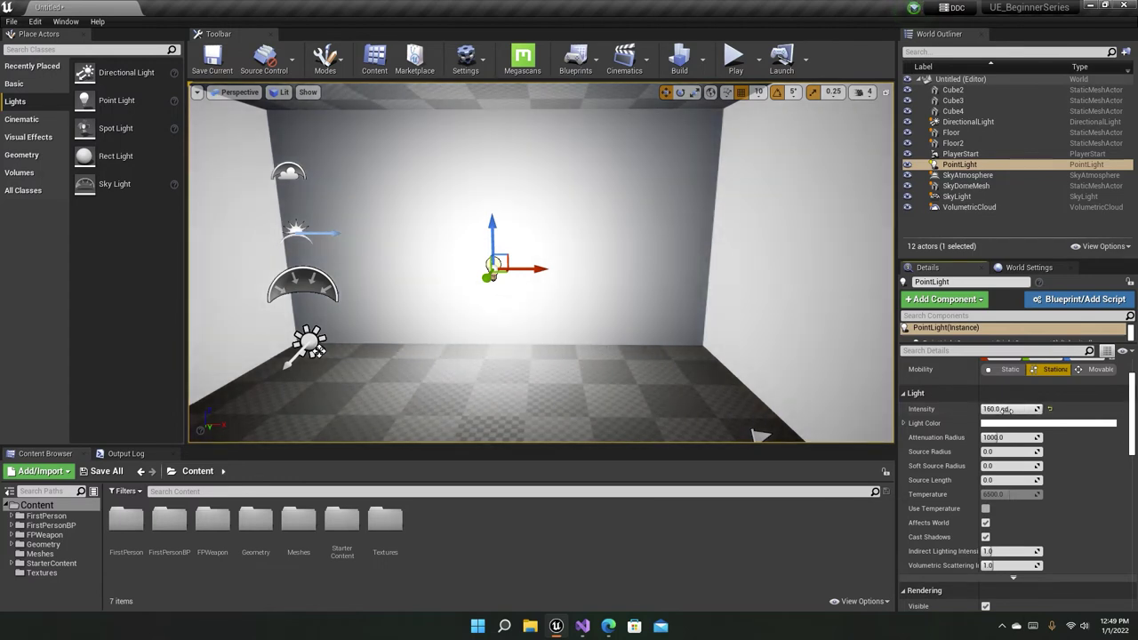
- Change the point light's light color to a light blue
click(1007, 425)
drag(852, 410, 747, 360)
click(930, 580)
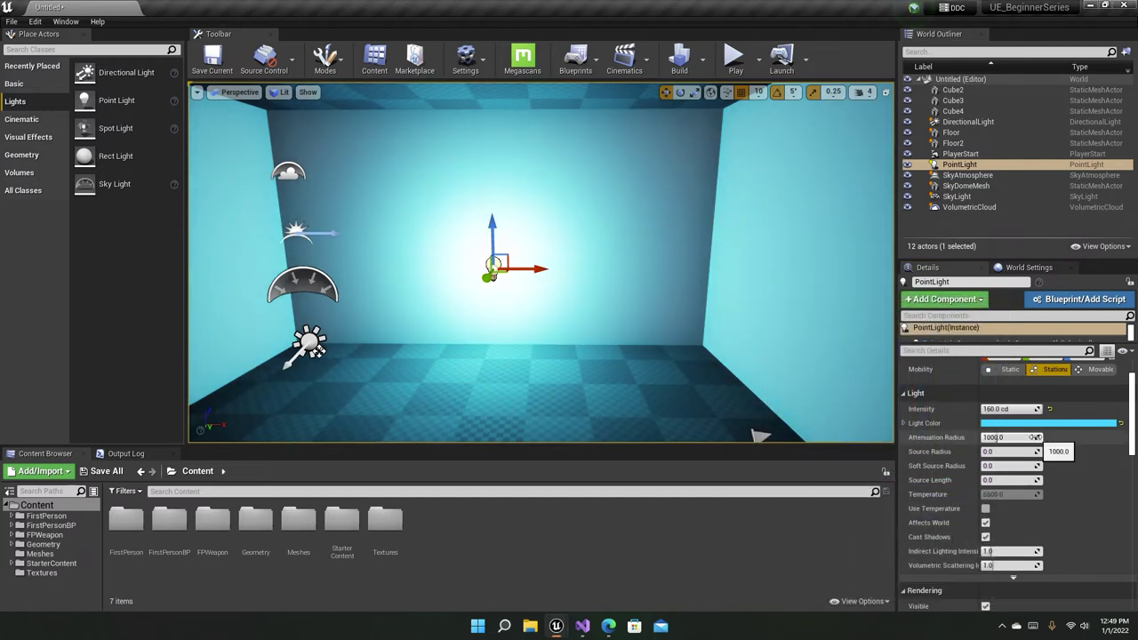
- Reduce the point light's attenuation radius to about 338, then increase it to about 1841
drag(1034, 438, 960, 437)
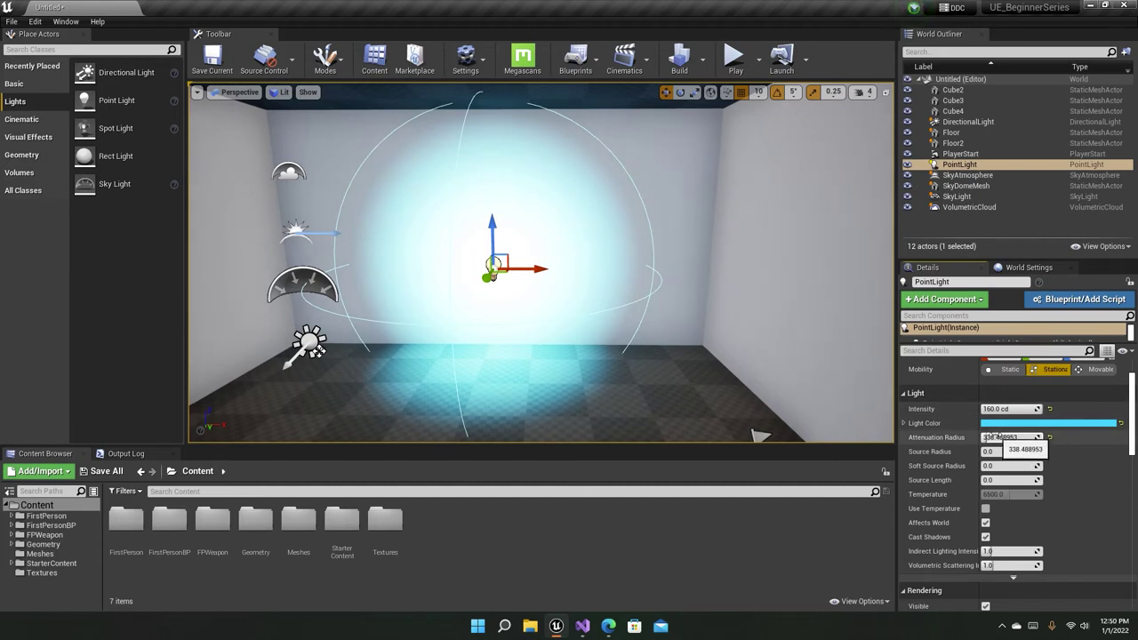
click(1000, 438)
mouse_move(1000, 438)
mouse_down()
mouse_move(1049, 437)
mouse_move(994, 437)
mouse_up()
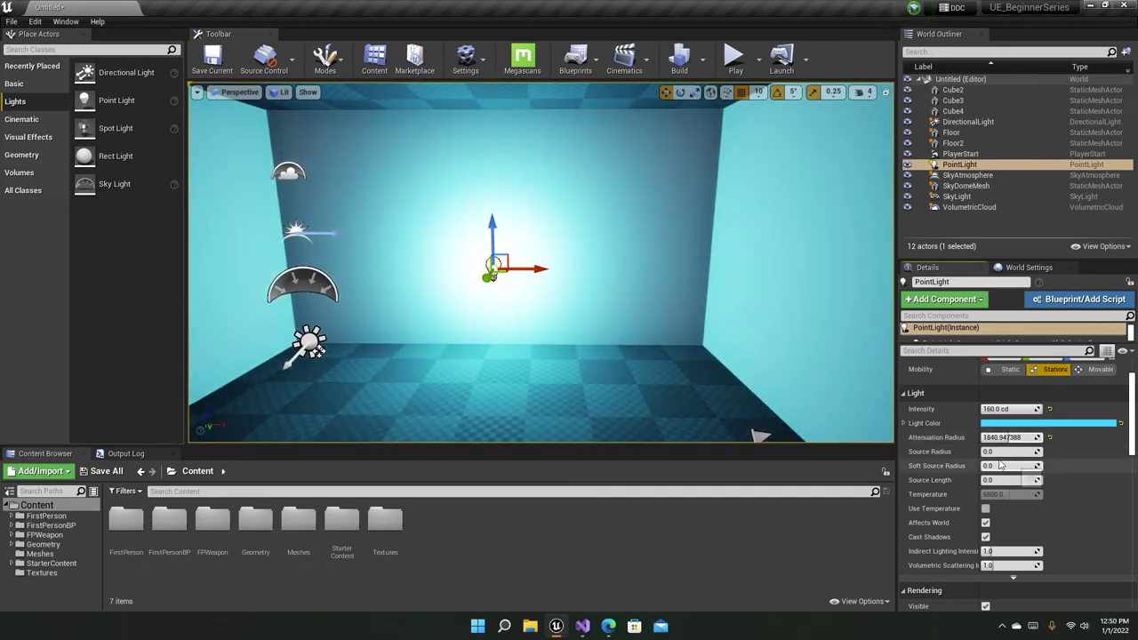
- Enable Use Temperature for the point light and set its temperature to 12000
scroll(947, 489, down, 1)
scroll(948, 484, down, 2)
scroll(942, 469, up, 2)
click(985, 489)
mouse_move(1010, 475)
mouse_down()
mouse_move(978, 476)
mouse_move(1032, 475)
mouse_up()
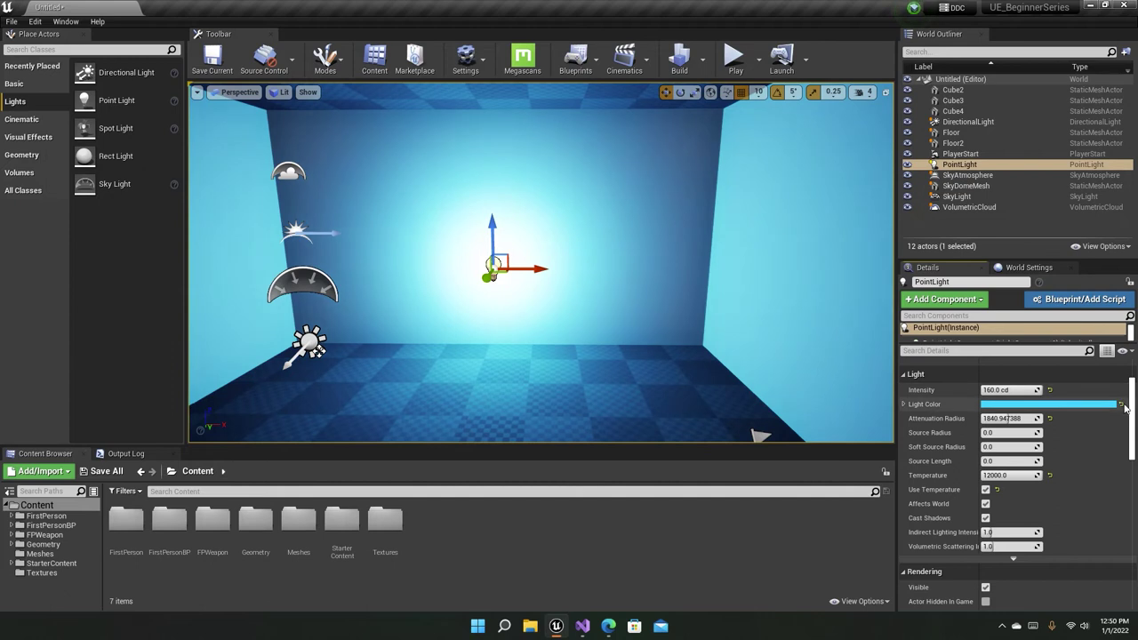
- Reset the point light's color to the default white, vary its temperature, and turn Use Temperature off
click(1121, 404)
mouse_move(1014, 476)
mouse_down()
mouse_move(978, 476)
mouse_move(1016, 476)
mouse_up()
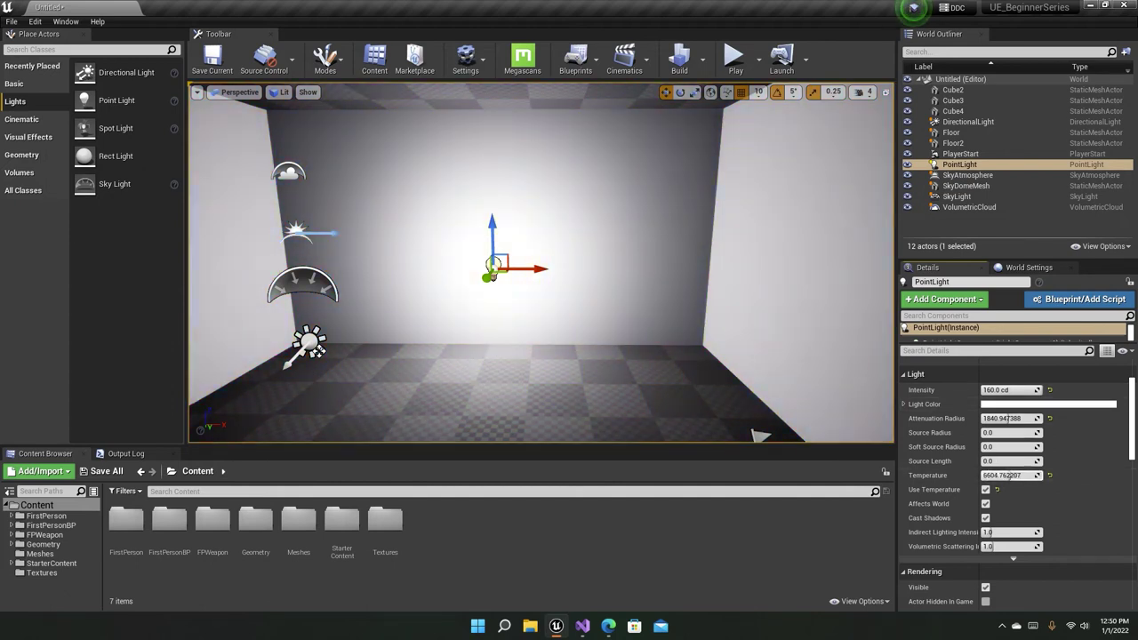
click(985, 490)
- Turn the point light's Affects World and Cast Shadows options off and back on, one after the other
click(986, 504)
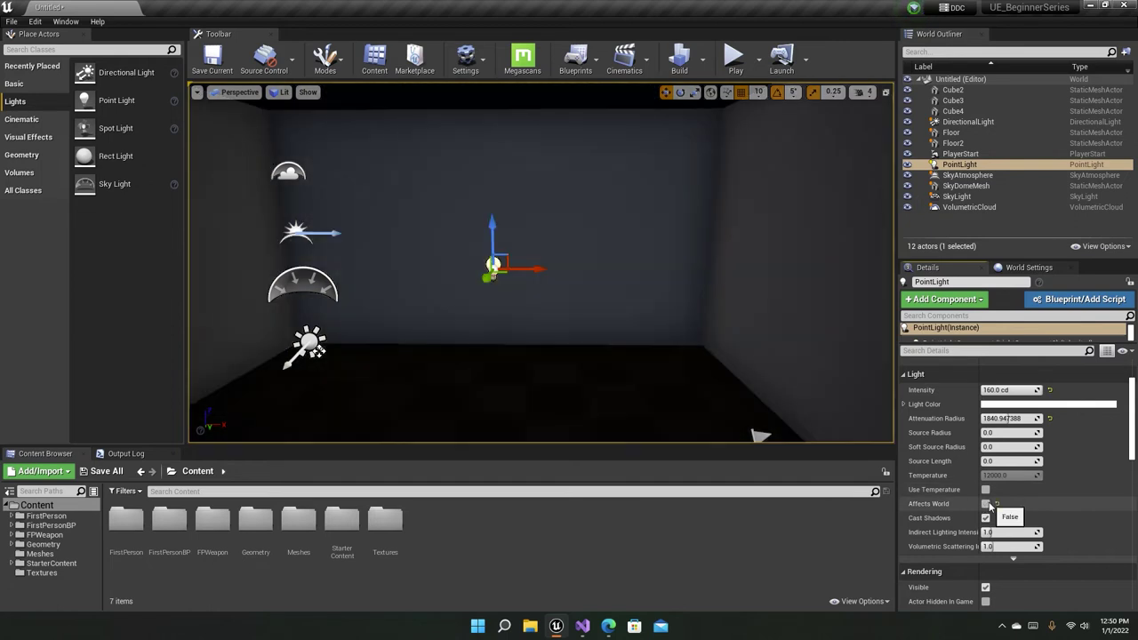
click(986, 504)
click(986, 518)
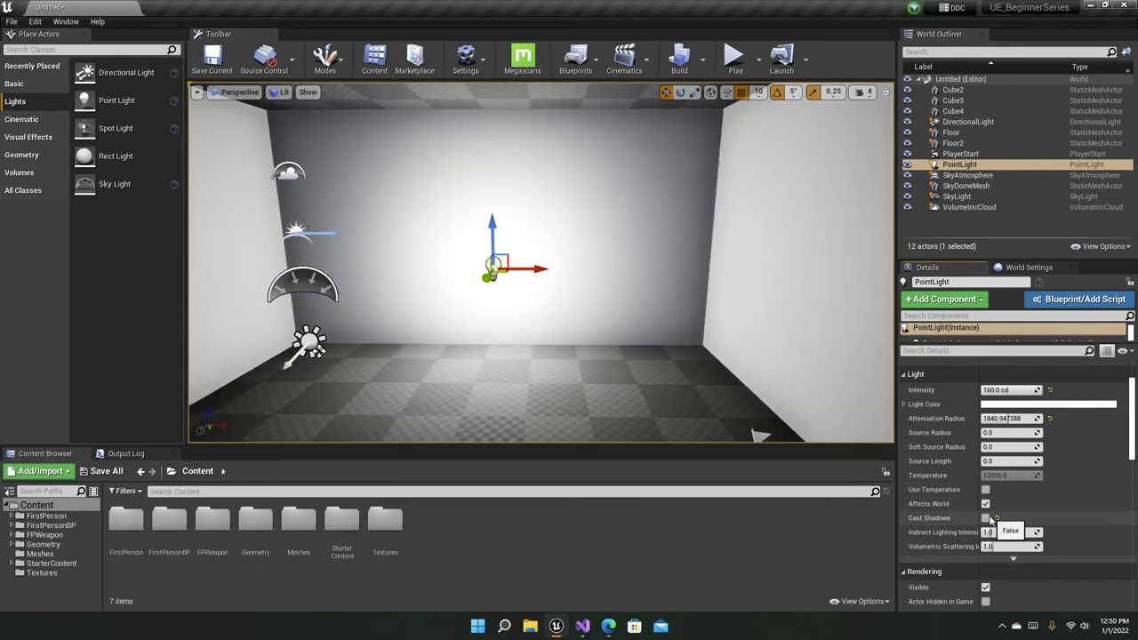
click(986, 519)
scroll(978, 507, down, 2)
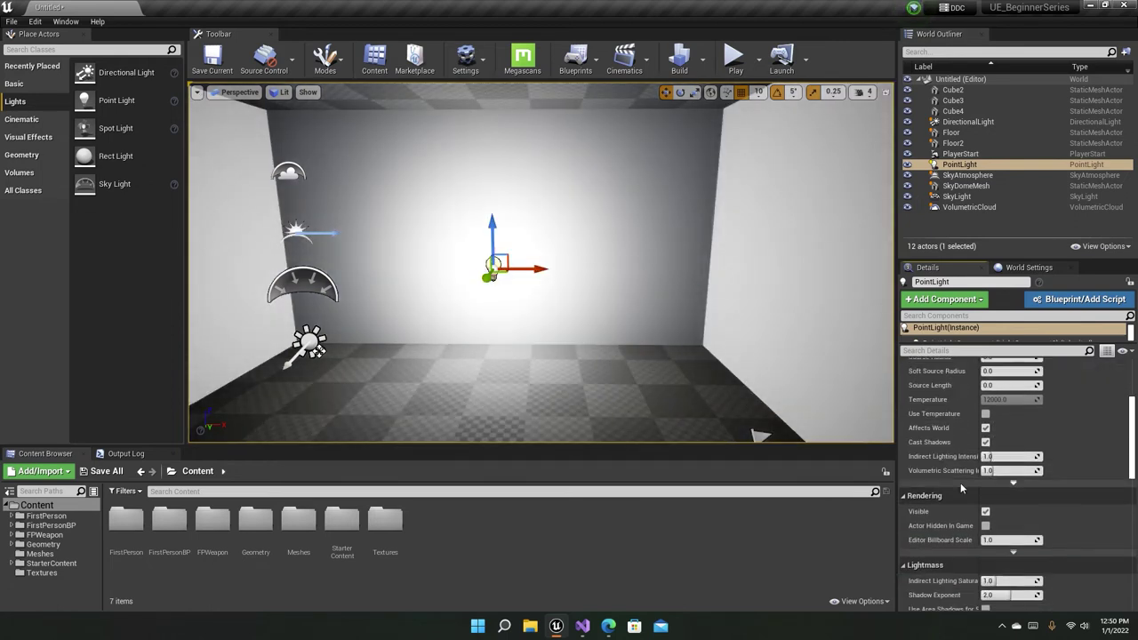
- Place a spot light high up in the room so its cone points down at the floor
right_drag(676, 284, 658, 347)
key(s)
right_drag(377, 307, 377, 244)
key(a)
scroll(377, 246, up, 8)
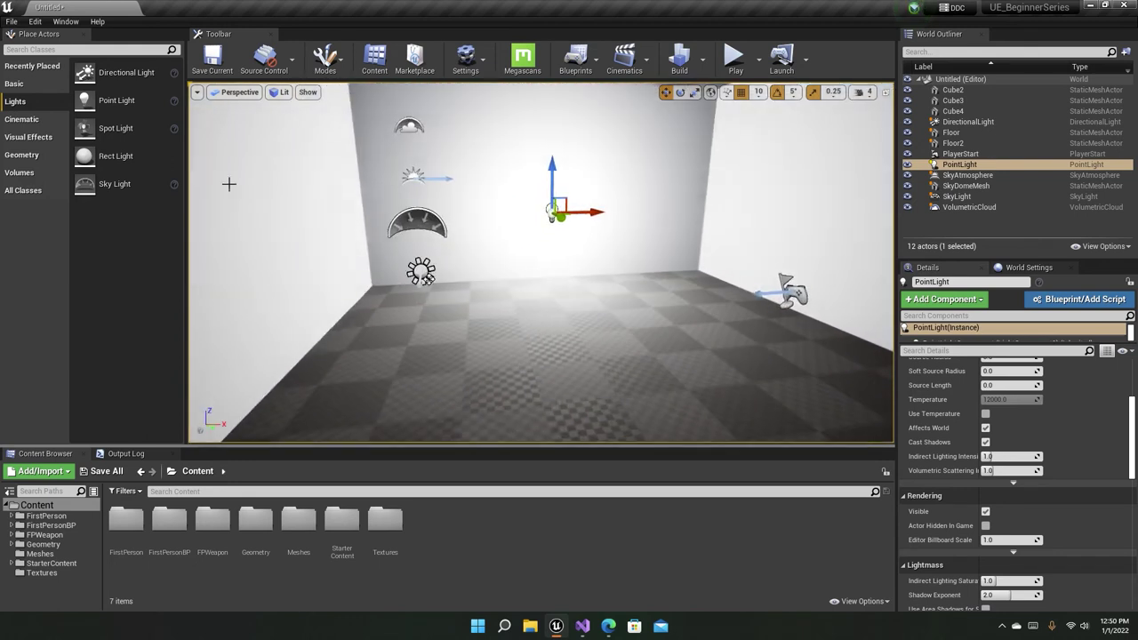
drag(115, 128, 541, 71)
right_drag(540, 106, 516, 125)
key(d)
key(s)
right_drag(594, 180, 563, 209)
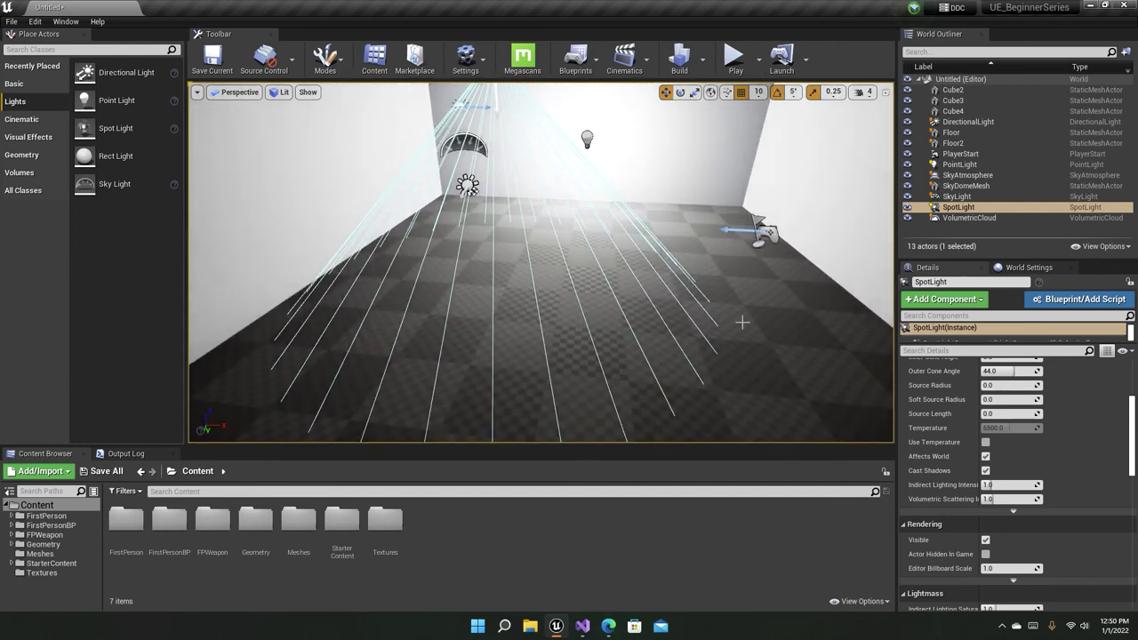
- Set the spot light's intensity to 160 cd, its inner cone angle to about 31 and its outer cone angle to about 47
scroll(1058, 541, up, 4)
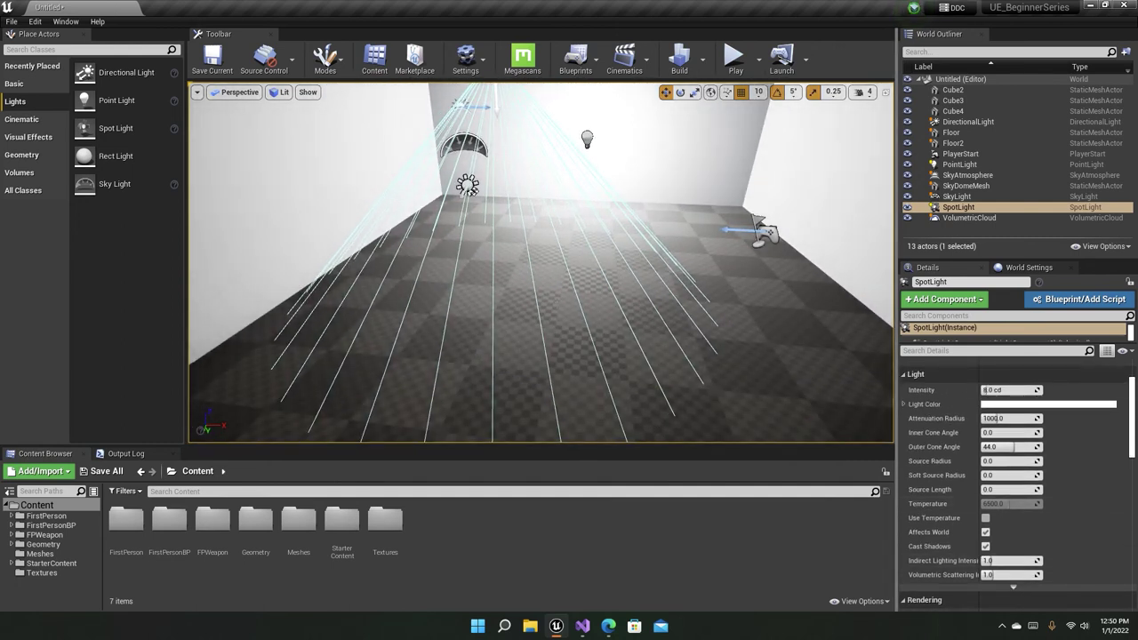
drag(993, 391, 1041, 391)
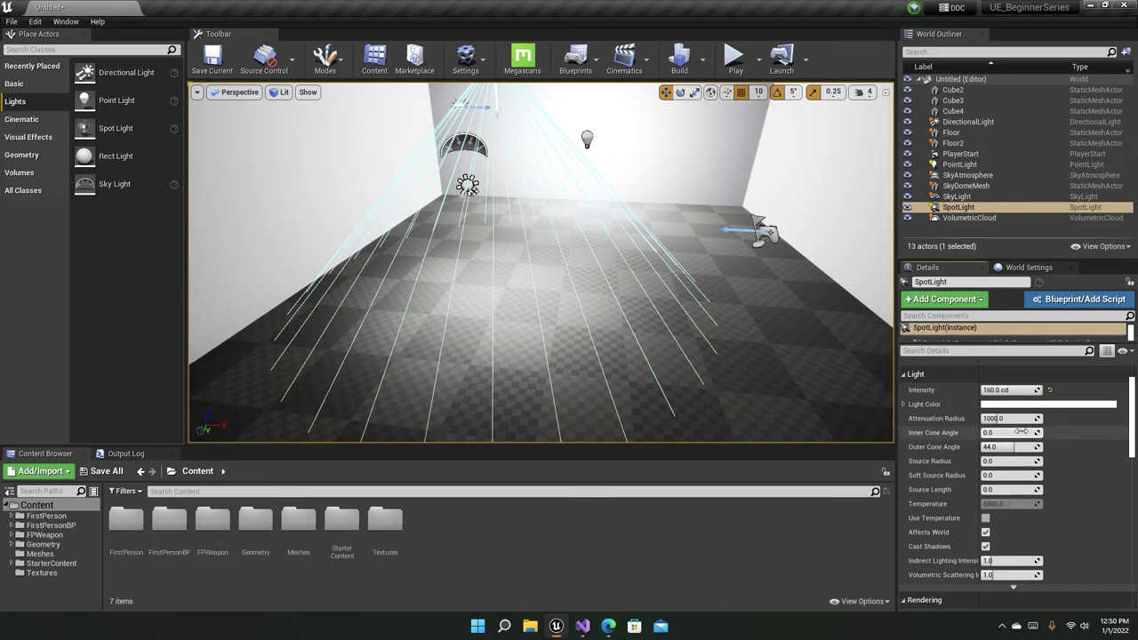
mouse_move(993, 432)
mouse_down()
mouse_move(1011, 432)
mouse_move(993, 460)
mouse_move(1003, 449)
mouse_up()
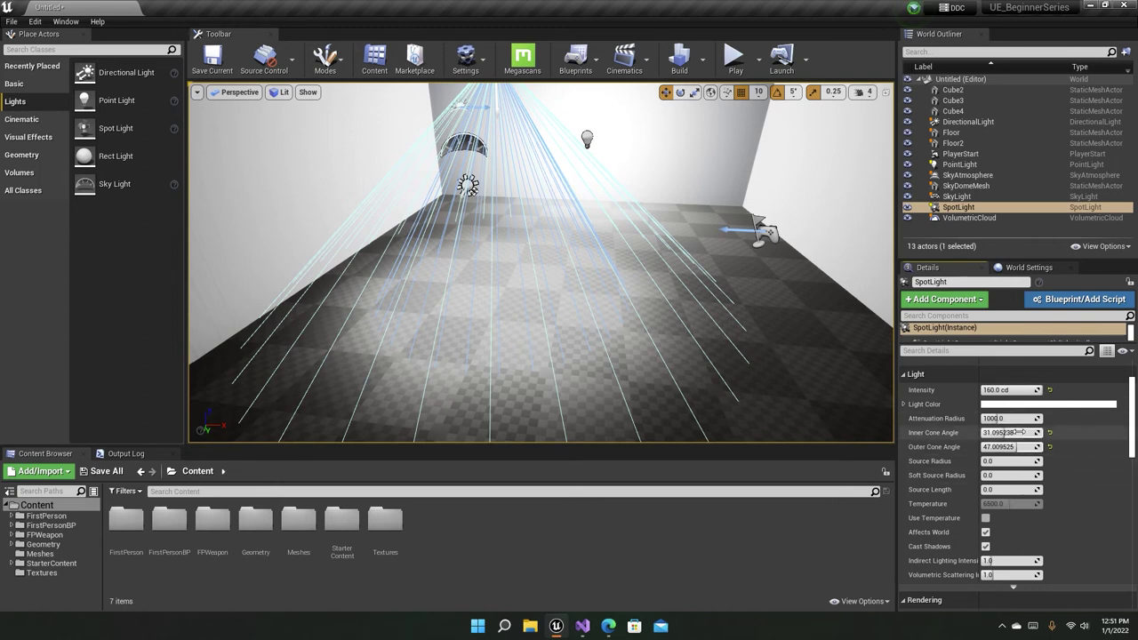
- Raise the spot light's inner and outer cone angles to about 47.65, then set the inner angle to 0 and to about 34.86
drag(1009, 432, 1053, 432)
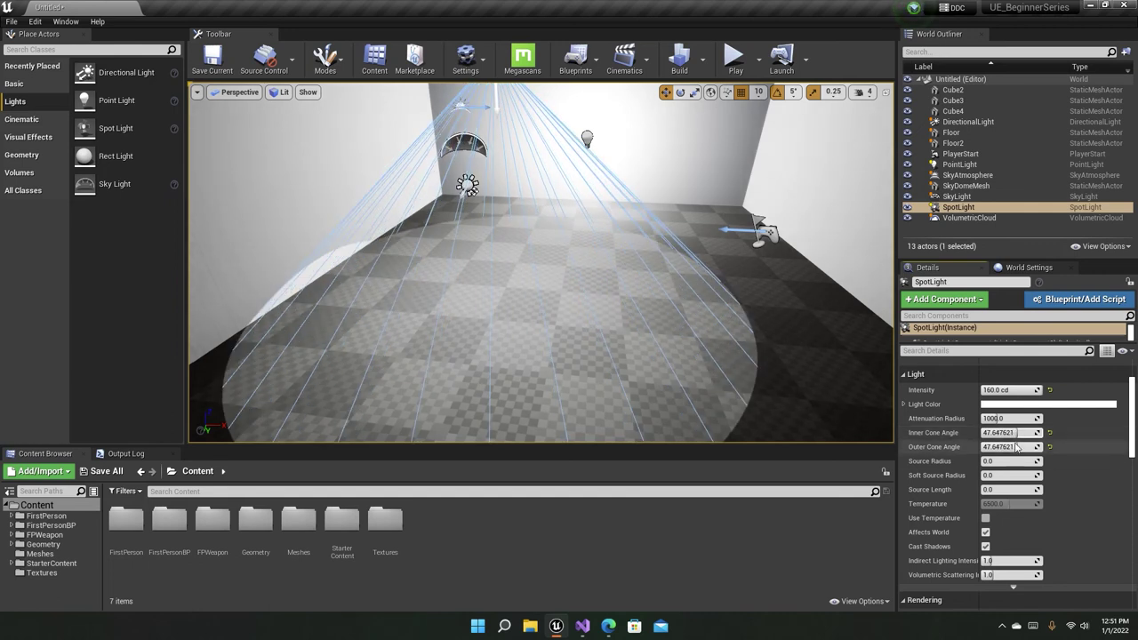
right_drag(693, 329, 735, 351)
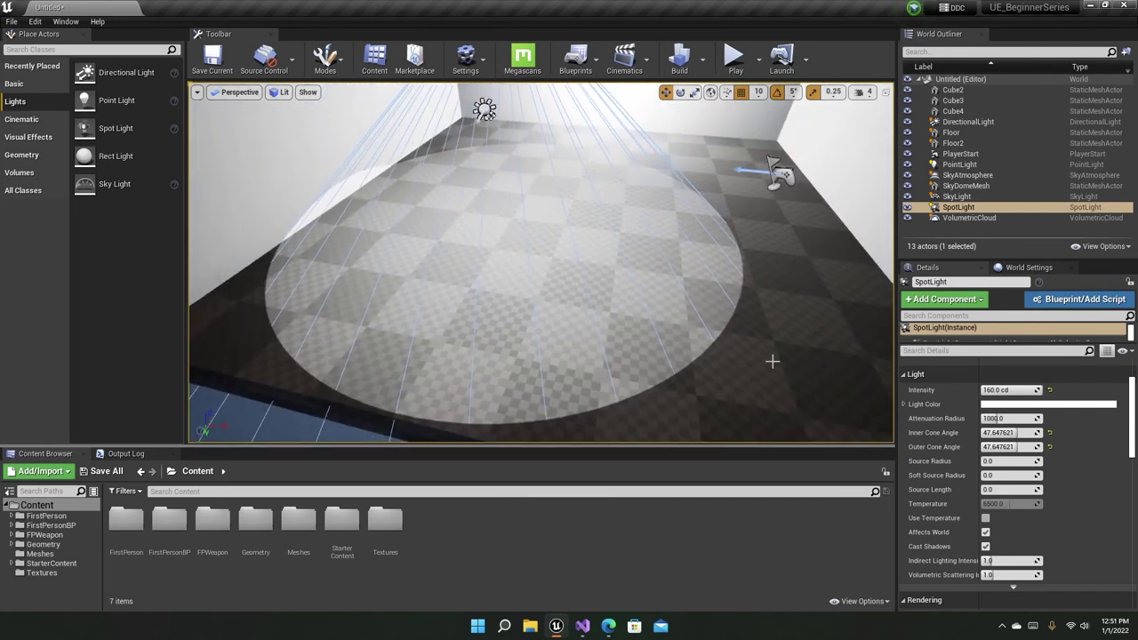
mouse_move(1006, 432)
mouse_down()
mouse_move(965, 432)
mouse_move(1013, 432)
mouse_move(986, 432)
mouse_up()
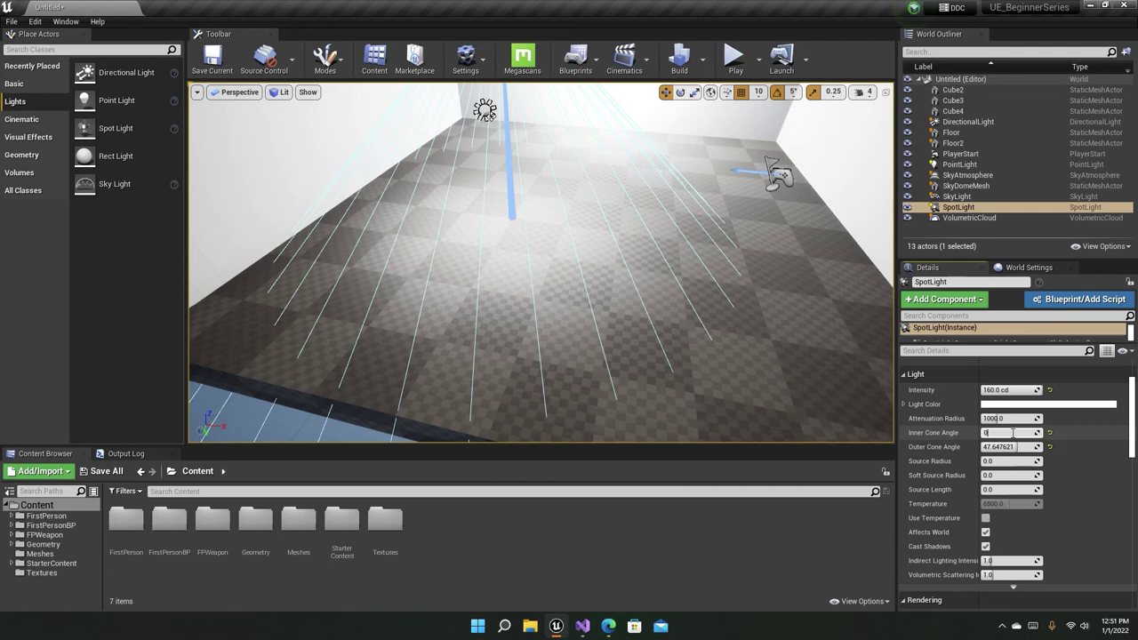
right_drag(765, 329, 753, 283)
key(s)
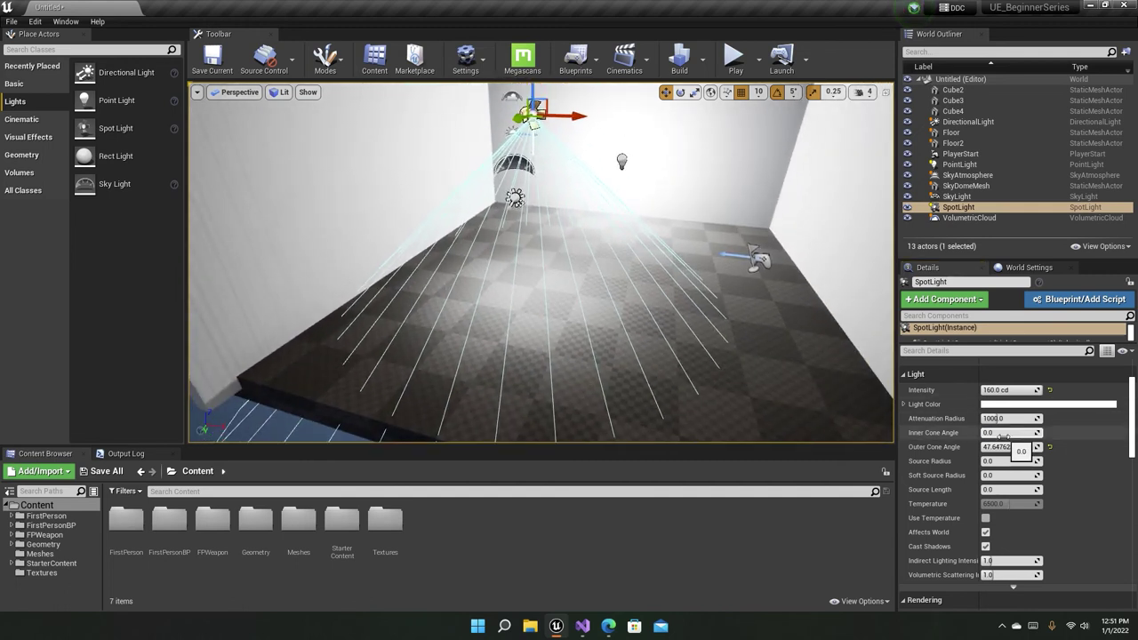
mouse_move(1005, 437)
mouse_down()
mouse_move(1058, 433)
mouse_move(1007, 432)
mouse_up()
scroll(966, 447, down, 1)
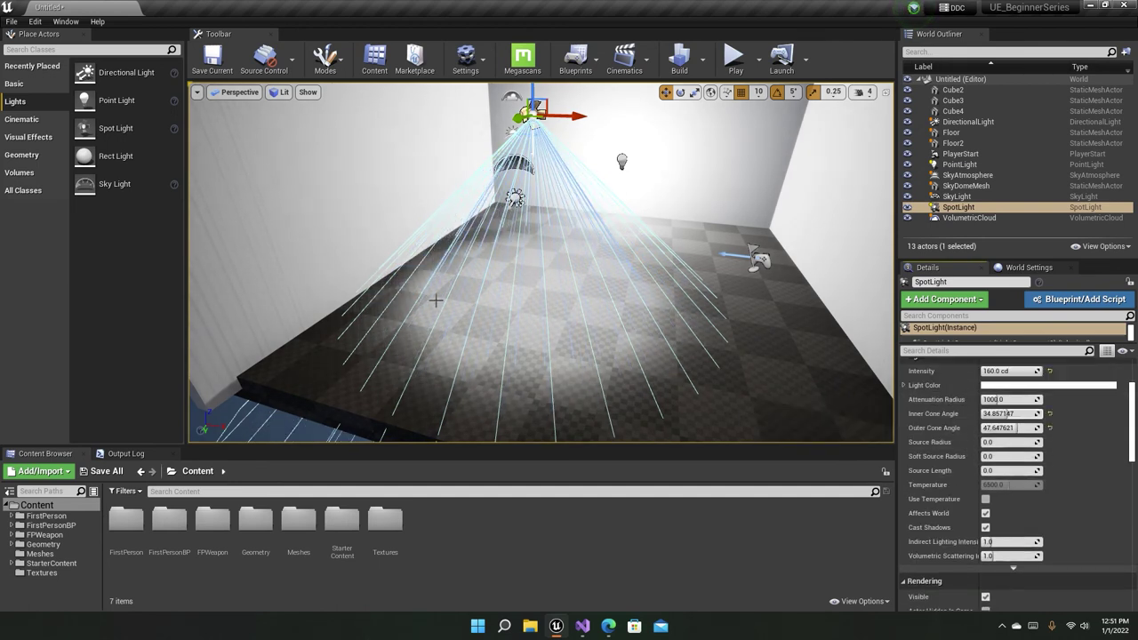
- Vary the spot light's attenuation radius and set it to about 836 while viewing the lit floor
right_drag(436, 299, 338, 267)
mouse_move(576, 325)
right_down()
mouse_move(676, 325)
mouse_move(710, 298)
mouse_move(498, 445)
mouse_move(560, 311)
mouse_move(587, 315)
right_up()
key(s)
key(w)
mouse_move(1023, 400)
mouse_down()
mouse_move(978, 399)
mouse_move(1023, 400)
mouse_up()
mouse_move(628, 177)
right_down()
mouse_move(624, 227)
mouse_move(640, 182)
right_up()
key(s)
right_drag(681, 291, 681, 343)
key(w)
key(s)
mouse_move(1016, 399)
mouse_down()
mouse_move(1049, 400)
mouse_move(985, 400)
mouse_move(994, 399)
mouse_up()
mouse_move(648, 284)
right_down()
mouse_move(645, 226)
mouse_move(651, 267)
right_up()
key(w)
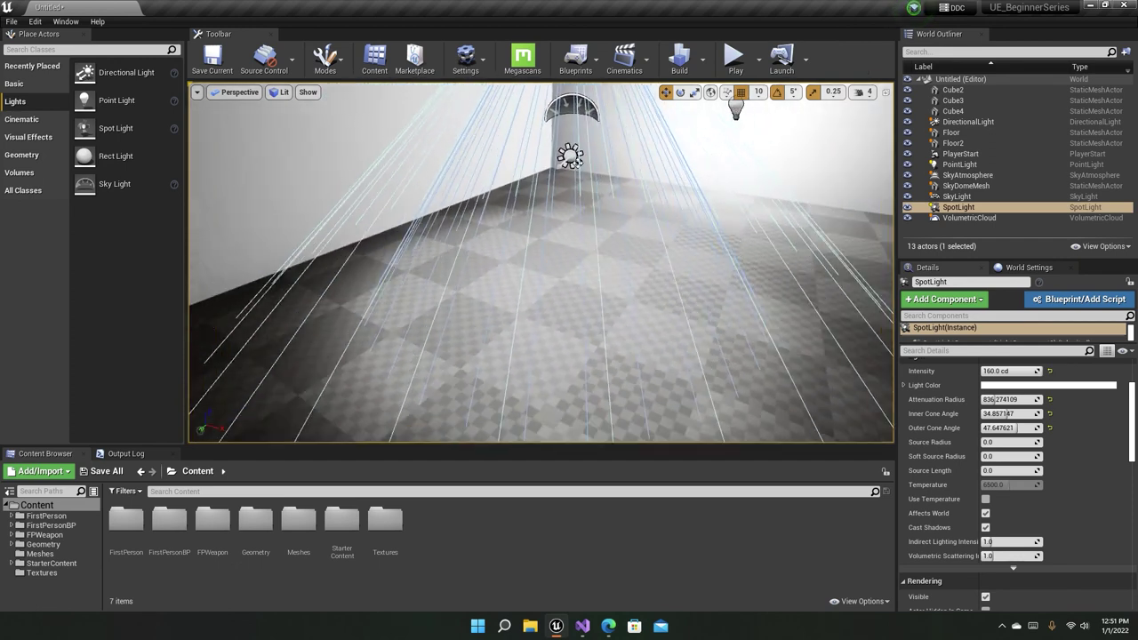
- Enable Use Temperature for the spot light and set its temperature to 12000
click(985, 499)
drag(996, 485, 1031, 485)
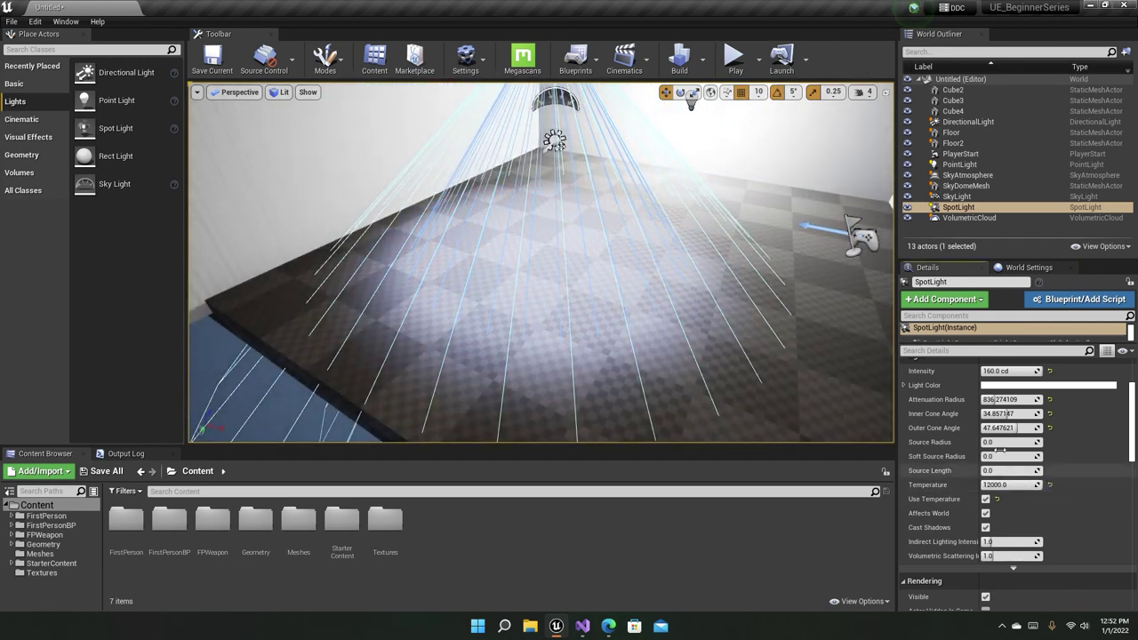
click(985, 385)
drag(761, 370, 932, 446)
click(973, 578)
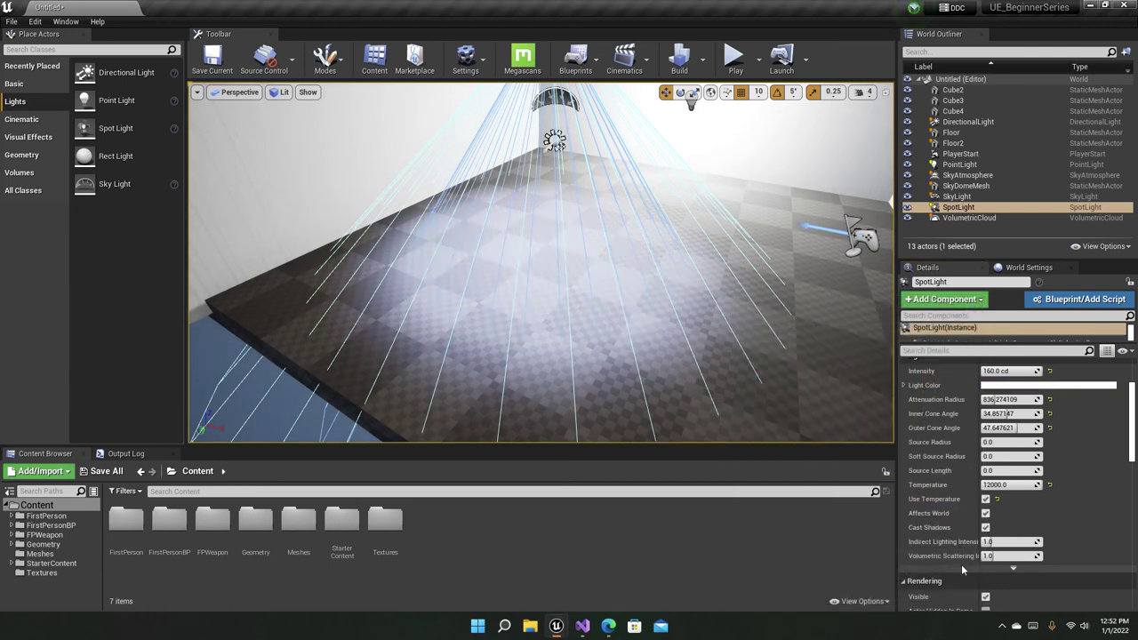
- Turn Use Temperature off for the spot light, and turn its Affects World option off and back on
click(985, 514)
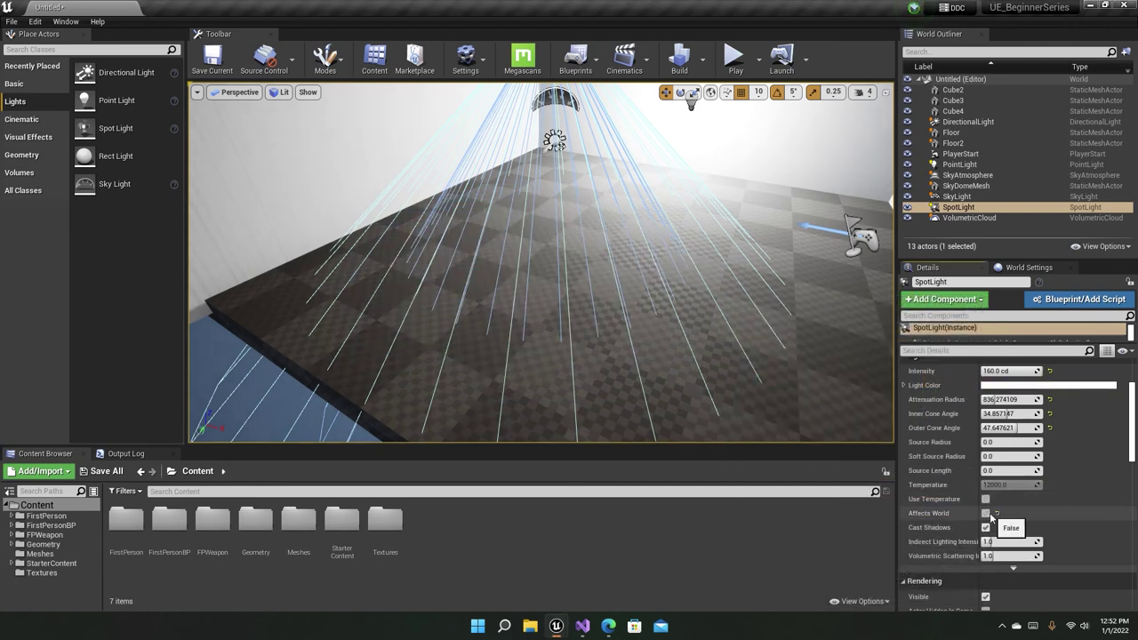
click(986, 514)
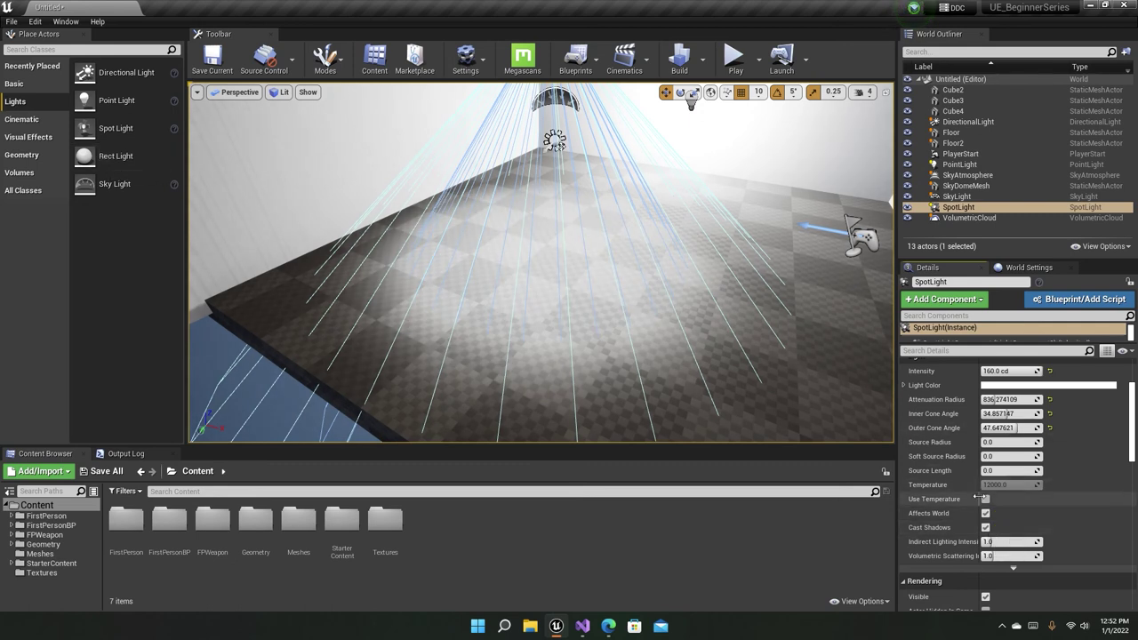
scroll(936, 509, down, 2)
- Delete the spot light and the point light from the room
right_drag(746, 391, 795, 352)
key(s)
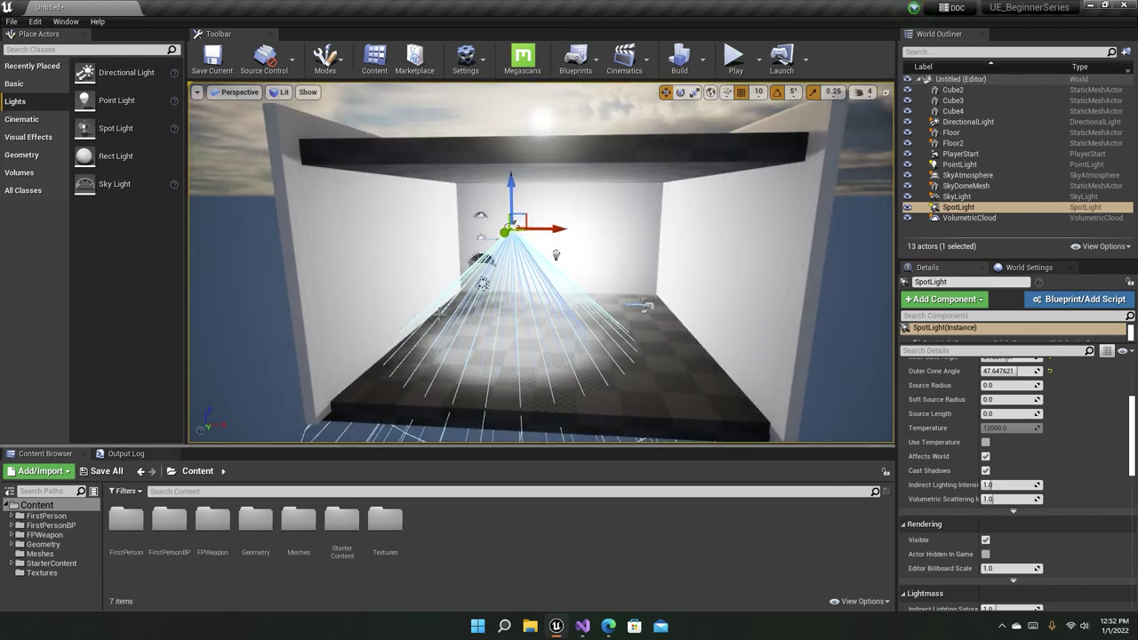
key(Delete)
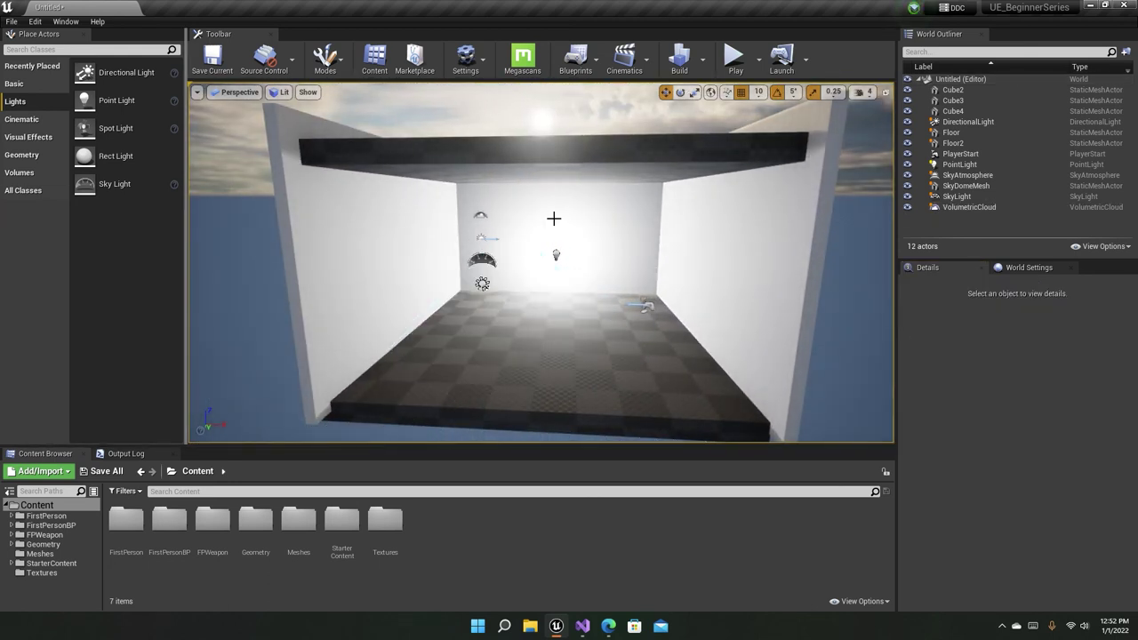
scroll(554, 218, up, 5)
scroll(554, 218, up, 1)
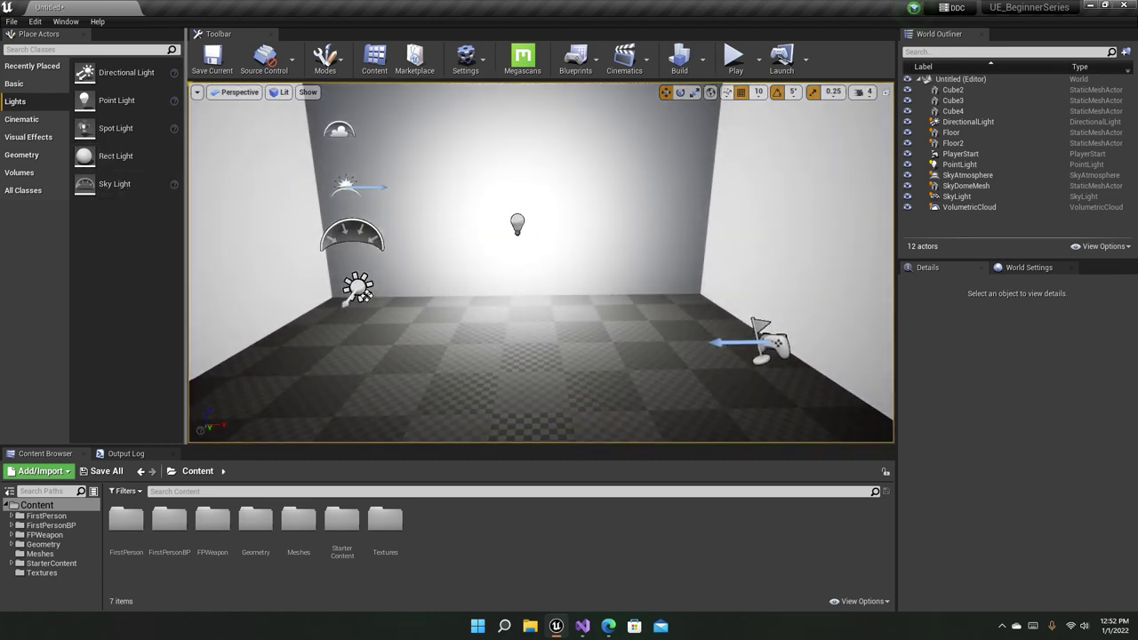
click(520, 223)
key(Delete)
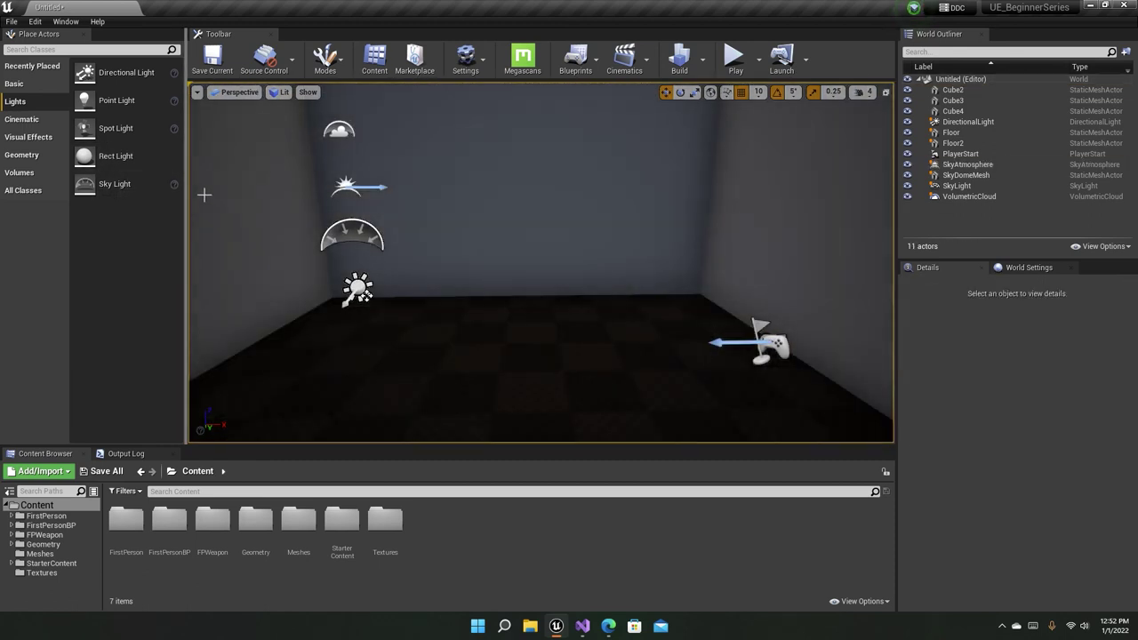
- Place a rect light in the room, raise it above the floor and move it across toward the side wall
drag(102, 155, 440, 349)
right_drag(440, 349, 489, 348)
right_drag(695, 318, 507, 318)
drag(607, 292, 609, 113)
right_drag(609, 114, 934, 111)
drag(304, 238, 580, 244)
right_drag(580, 243, 685, 243)
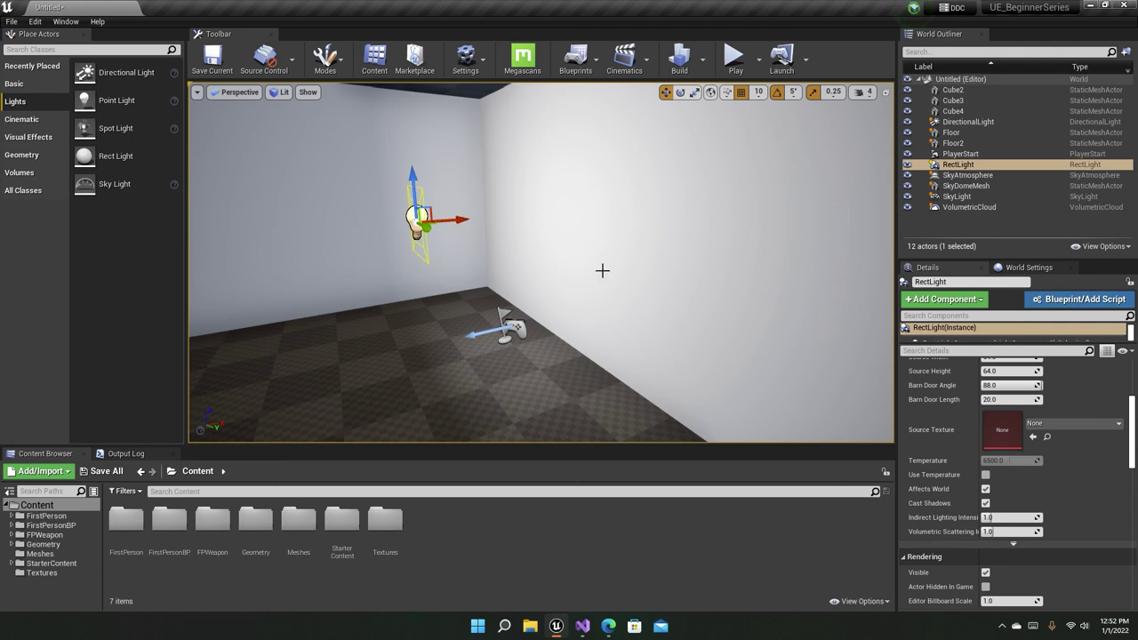
- Delete the rect light and view the room from outside
key(Delete)
right_drag(474, 270, 448, 271)
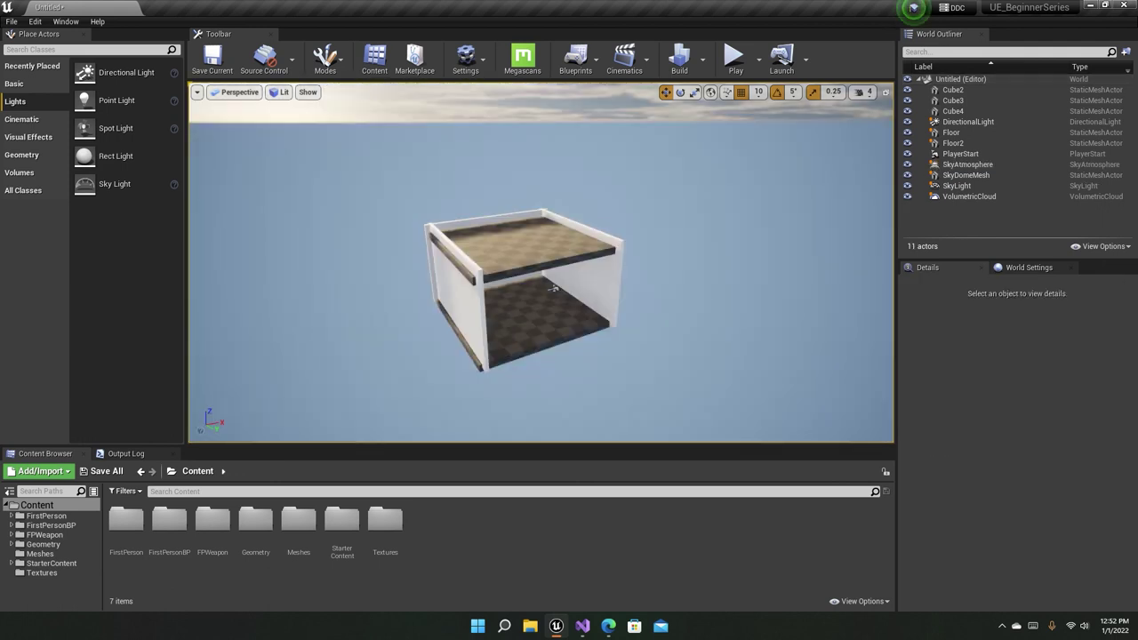